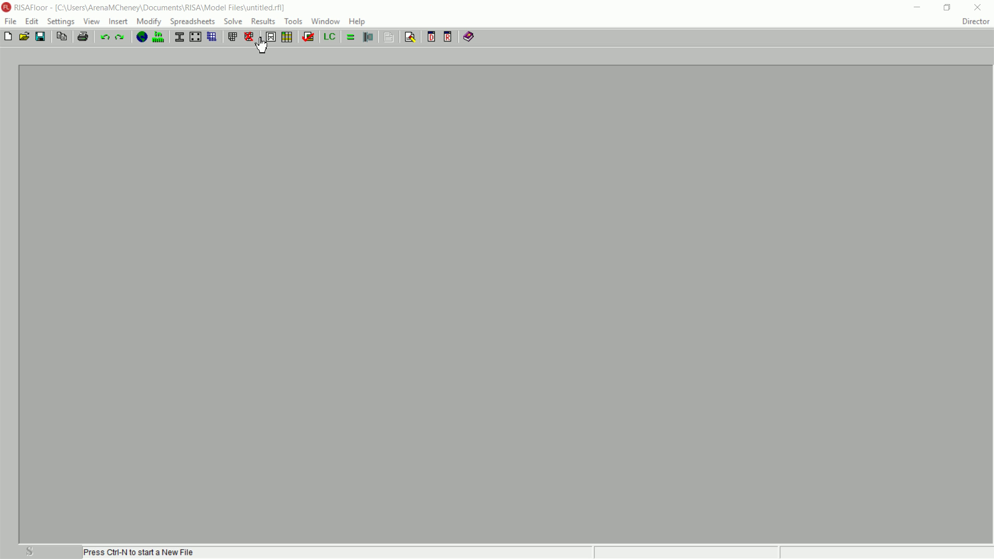
Step: Create an original beam-supported floor plan at an elevation of 15 ft, keeping the default label, area load and deck
click(233, 38)
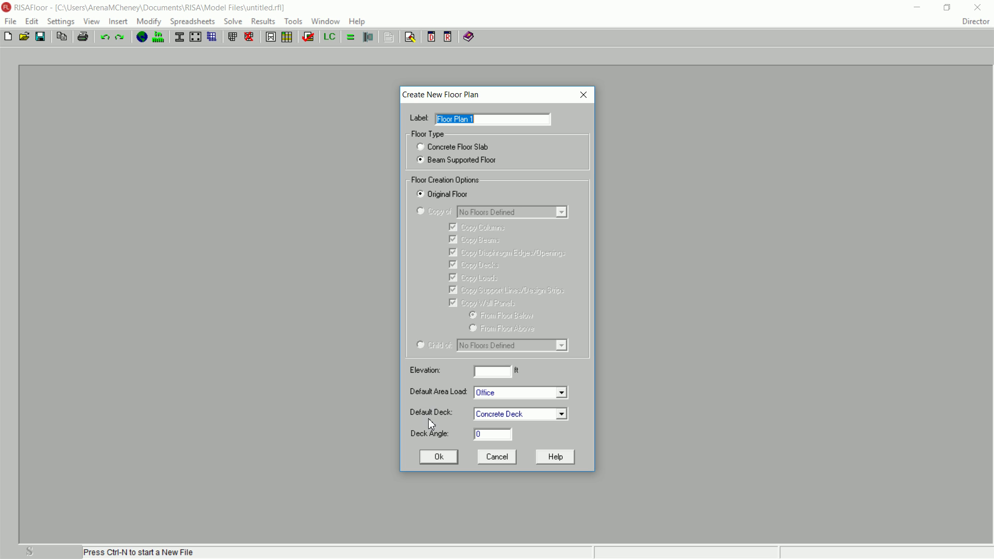
click(491, 375)
text(15)
click(439, 458)
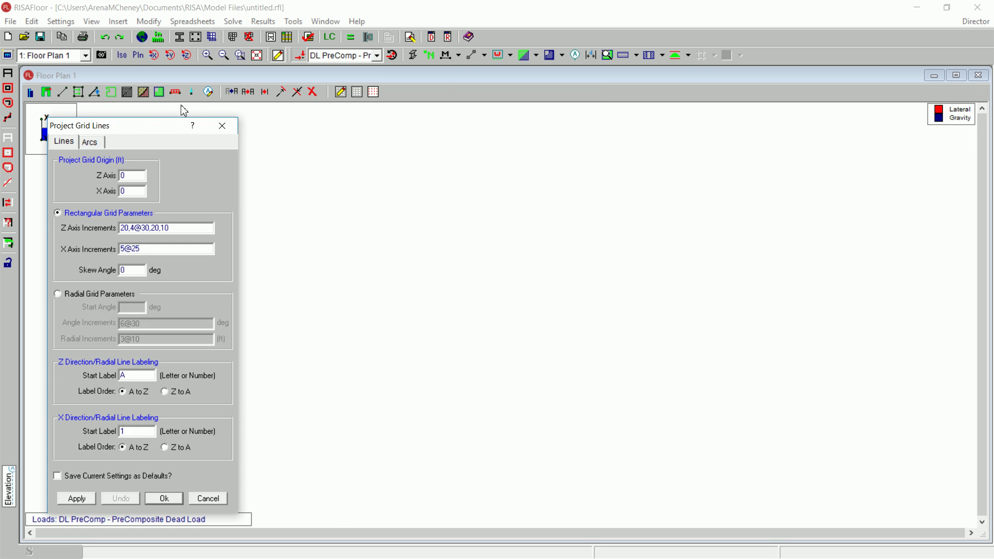
Step: Set both the Z axis and X axis increments of the rectangular project grid to 30,15,44,2@30,25,10,20,10
drag(158, 126, 375, 84)
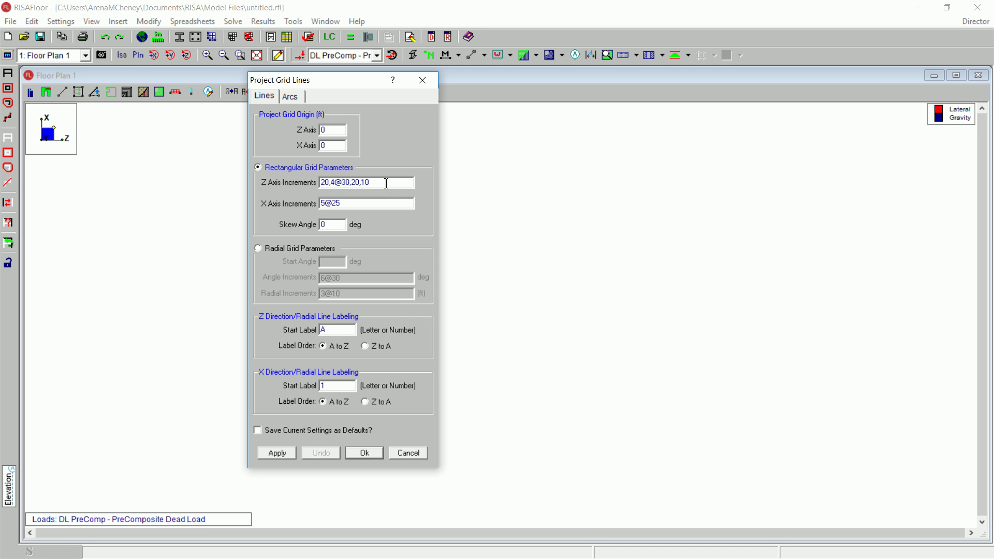
drag(386, 184, 307, 183)
text(30,15,44,2@30,25,10,20,10)
drag(410, 183, 316, 180)
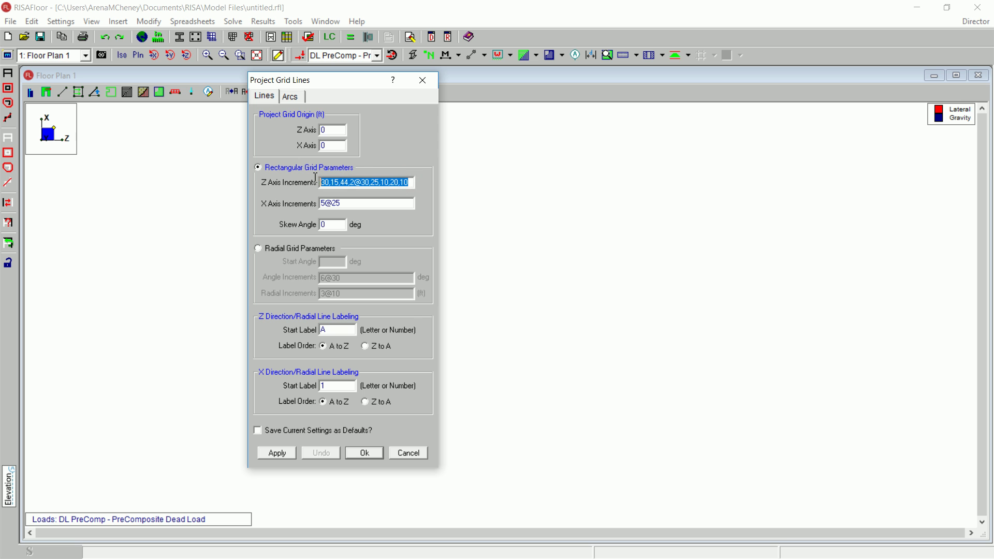
right_click(352, 185)
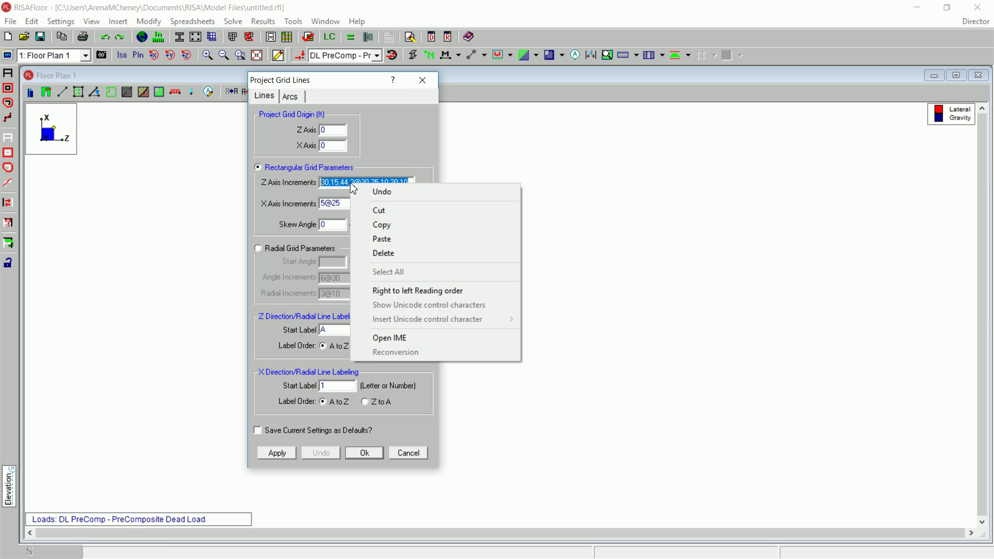
click(366, 226)
drag(355, 203, 320, 202)
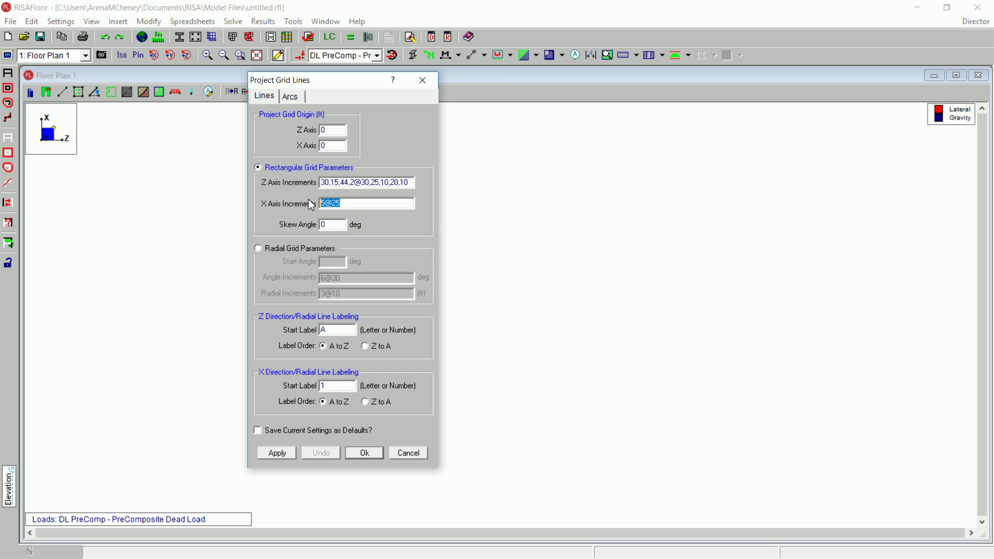
right_click(330, 203)
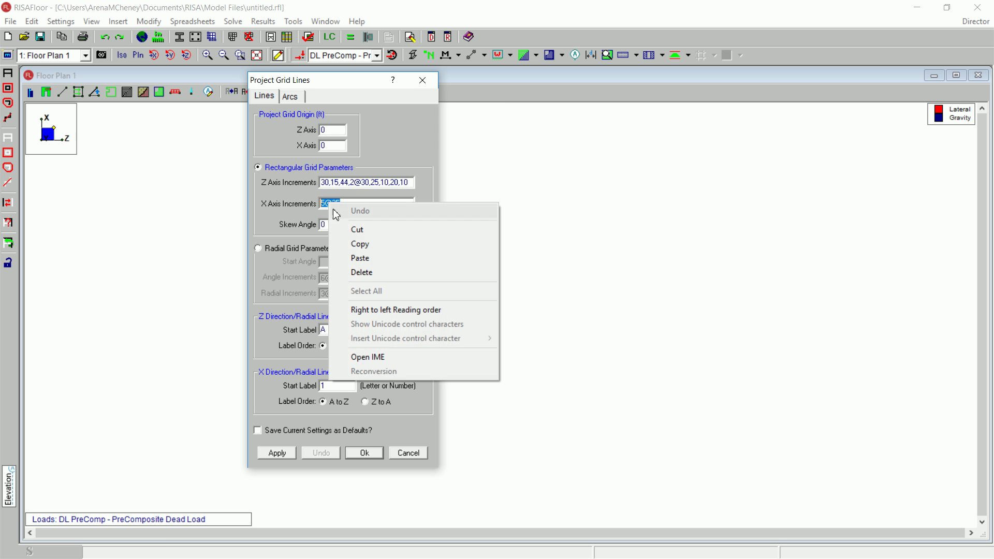
click(361, 258)
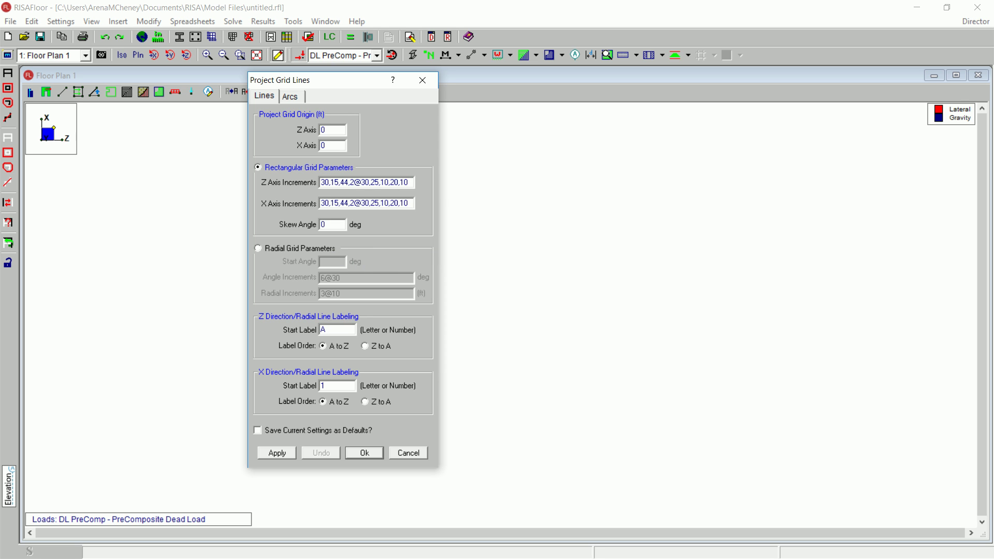
Step: Start the Z direction grid labels at 1 and the X direction labels at J in Z to A order, and generate the grid
click(338, 332)
drag(338, 333, 303, 334)
text(1)
double_click(334, 388)
text(J)
click(369, 402)
click(279, 455)
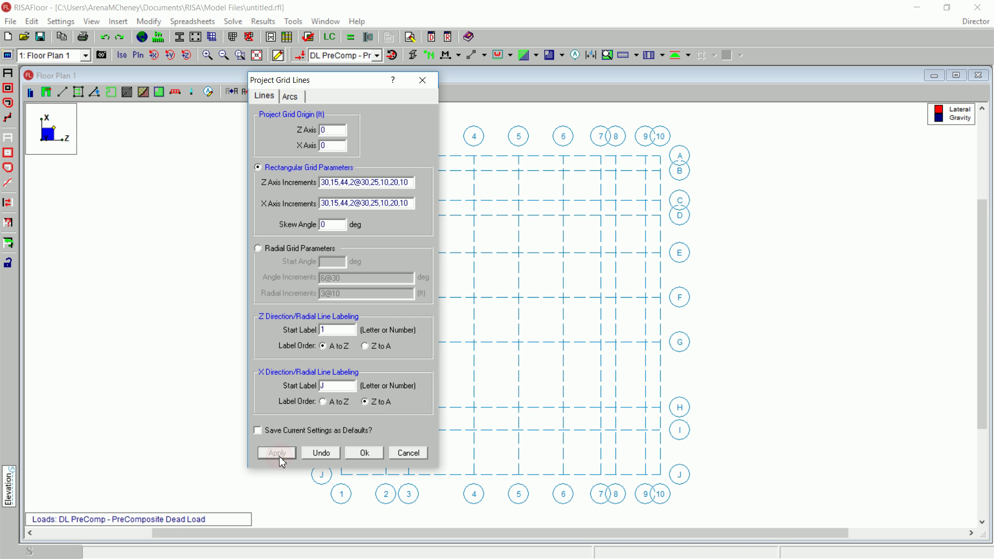
click(370, 456)
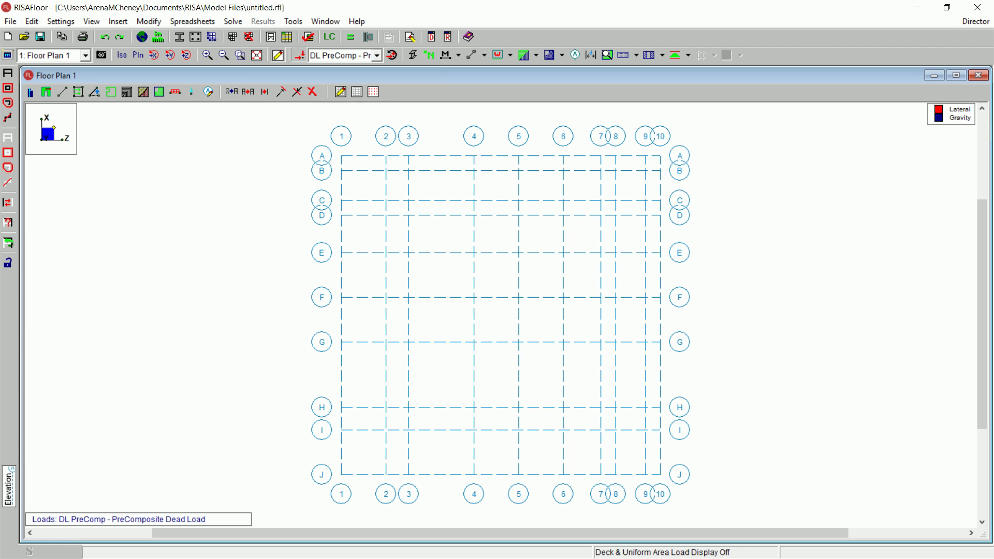
Step: Review the global model settings for description, solution and design codes, including the steel, connection, live load reduction and beam vibration options
click(142, 37)
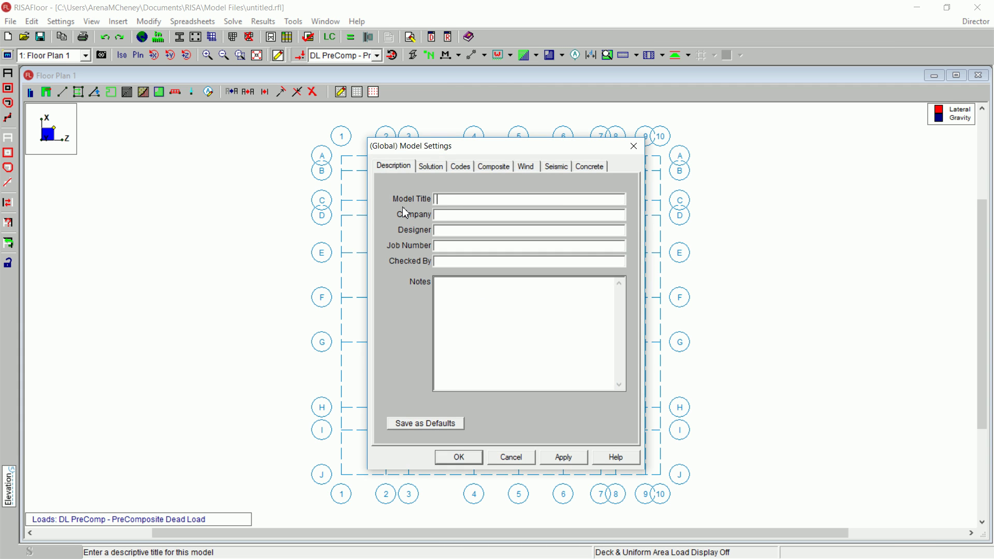
click(430, 166)
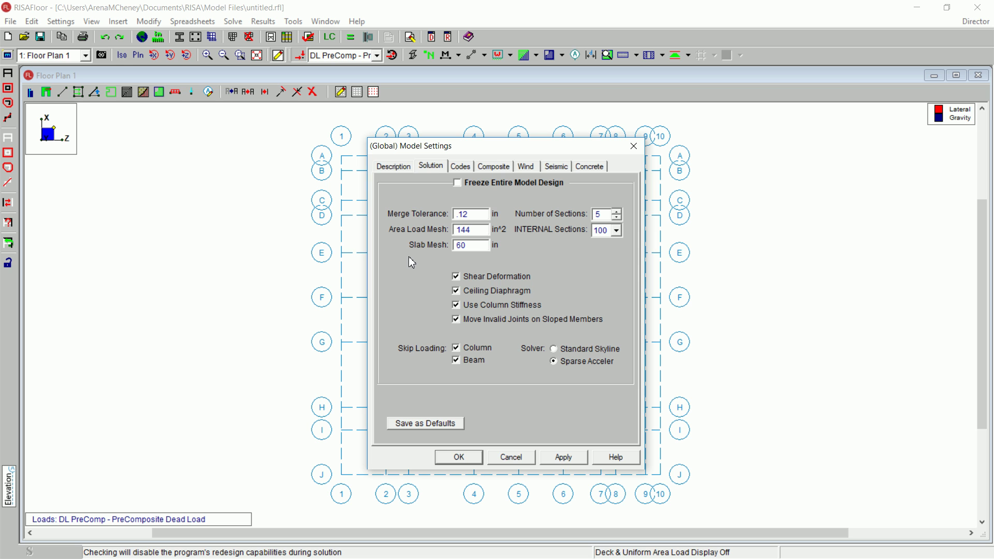
click(466, 170)
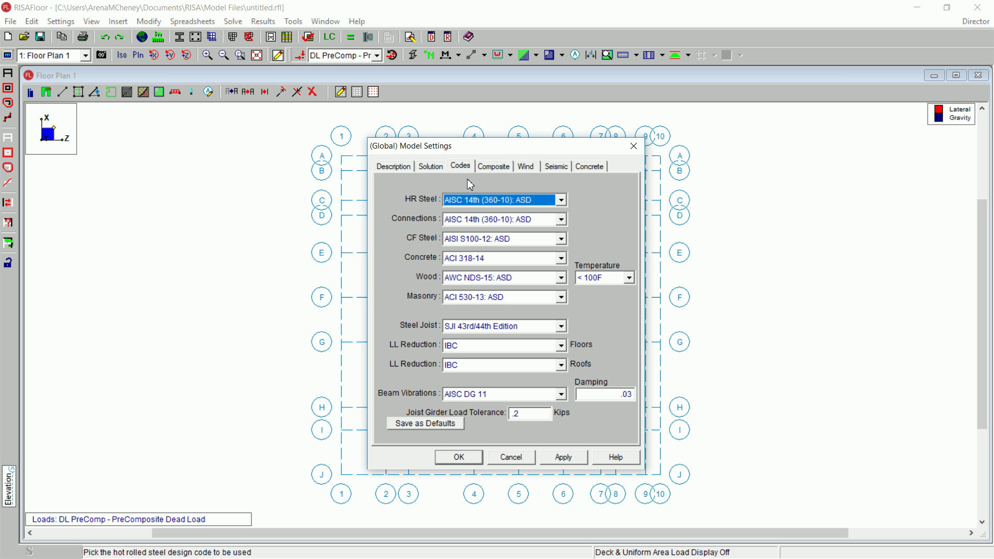
click(561, 204)
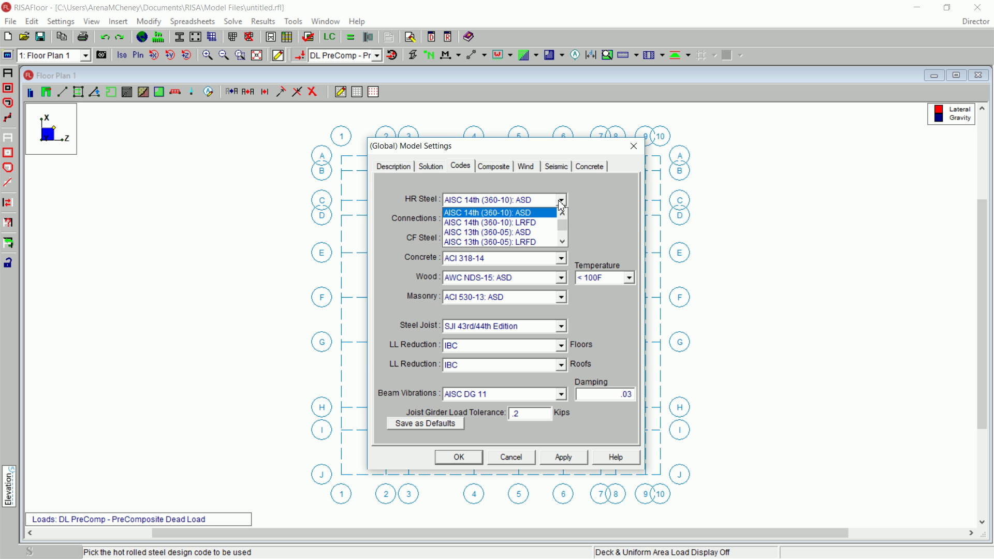
click(562, 204)
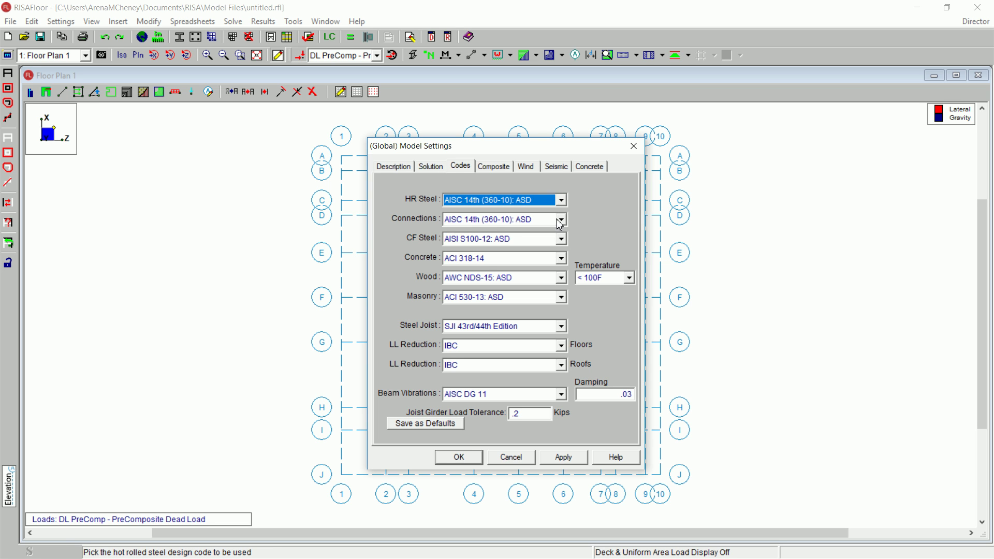
click(562, 222)
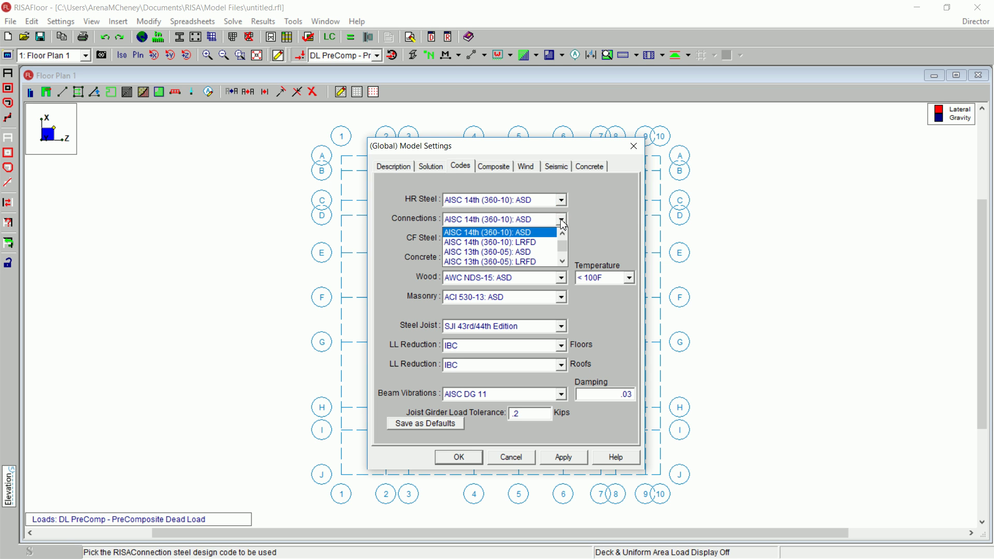
click(561, 221)
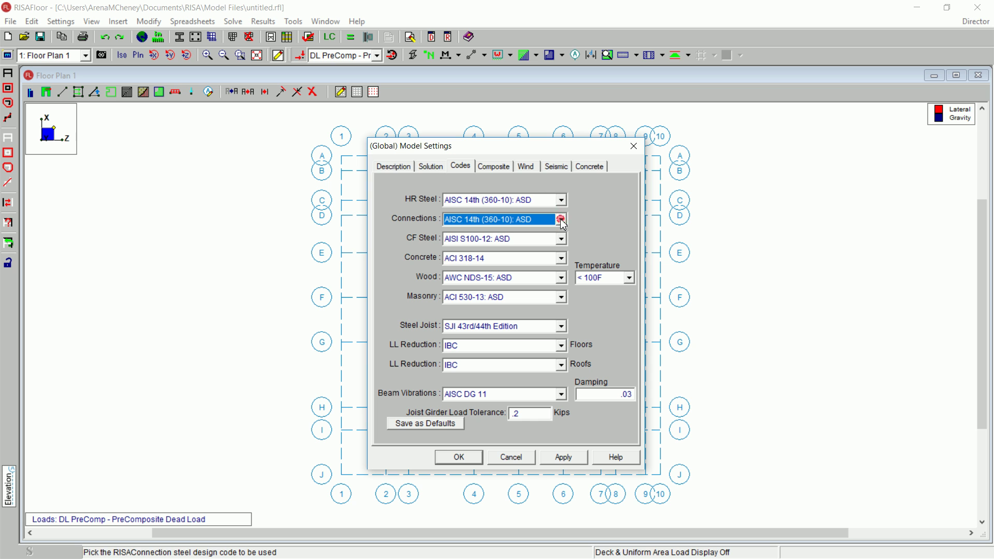
click(564, 345)
click(566, 352)
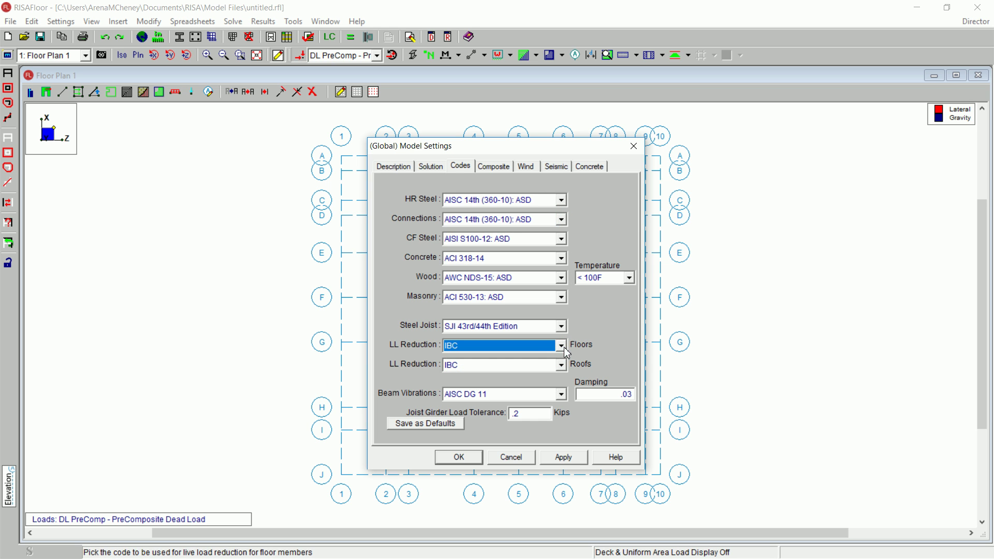
click(563, 396)
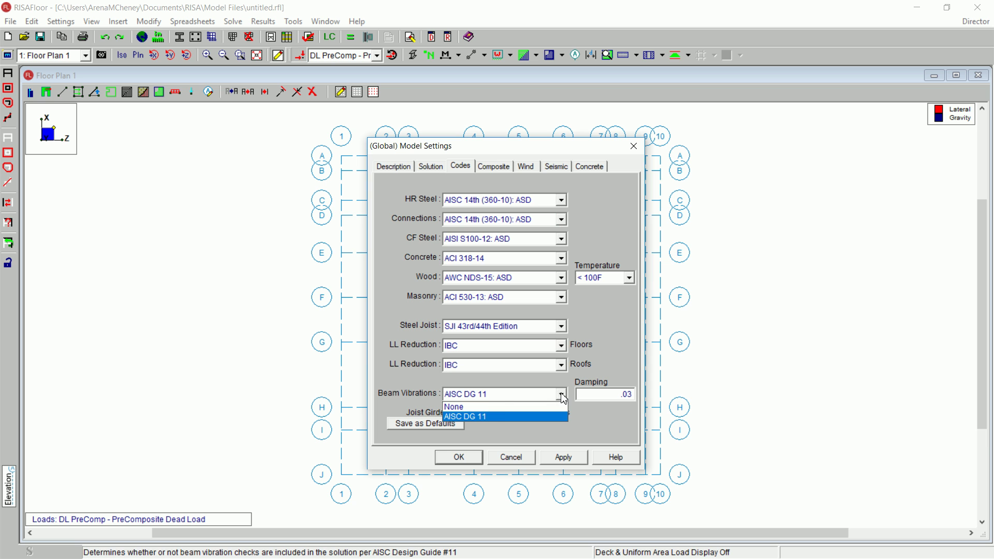
click(562, 396)
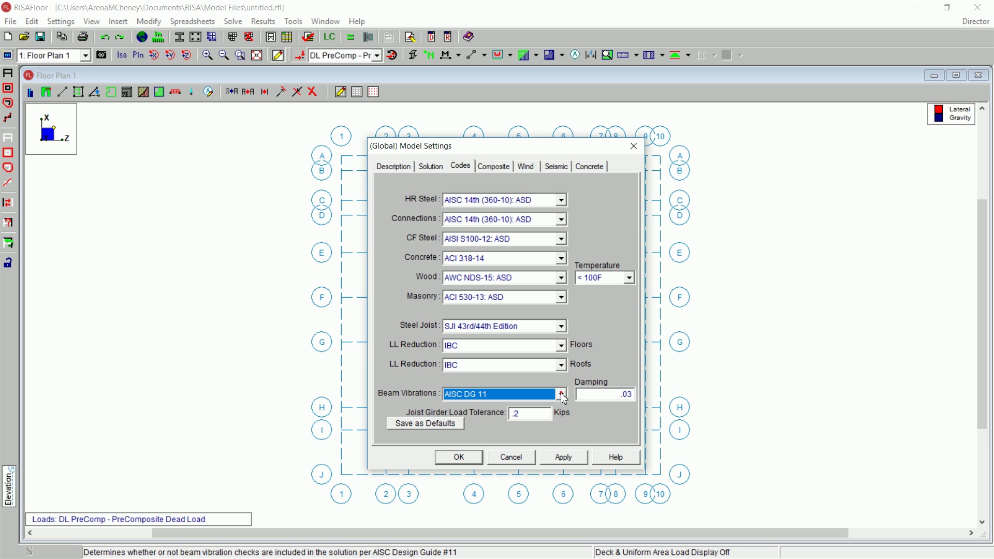
Step: Review the composite, wind, seismic and concrete model settings, and accept the global settings
click(490, 171)
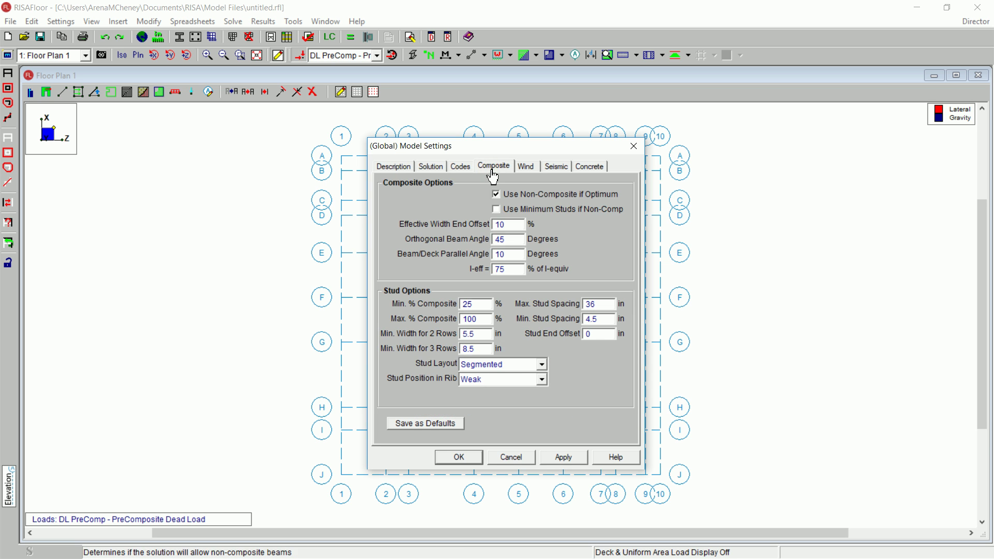
click(533, 172)
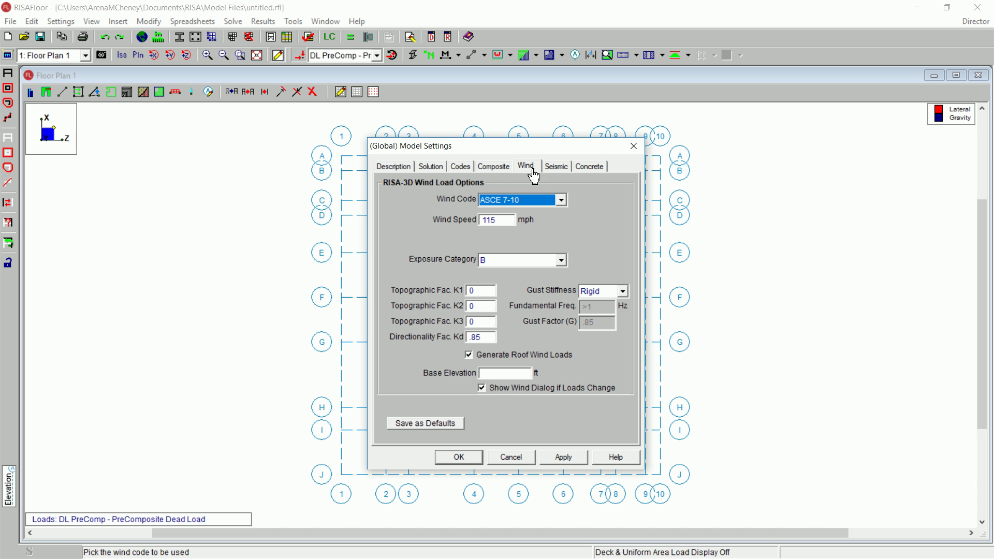
click(557, 175)
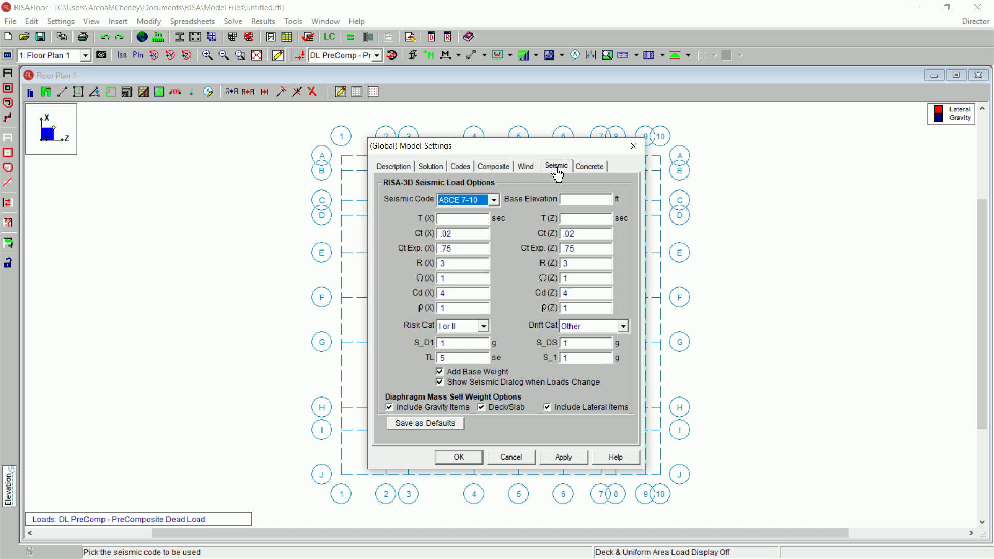
click(593, 176)
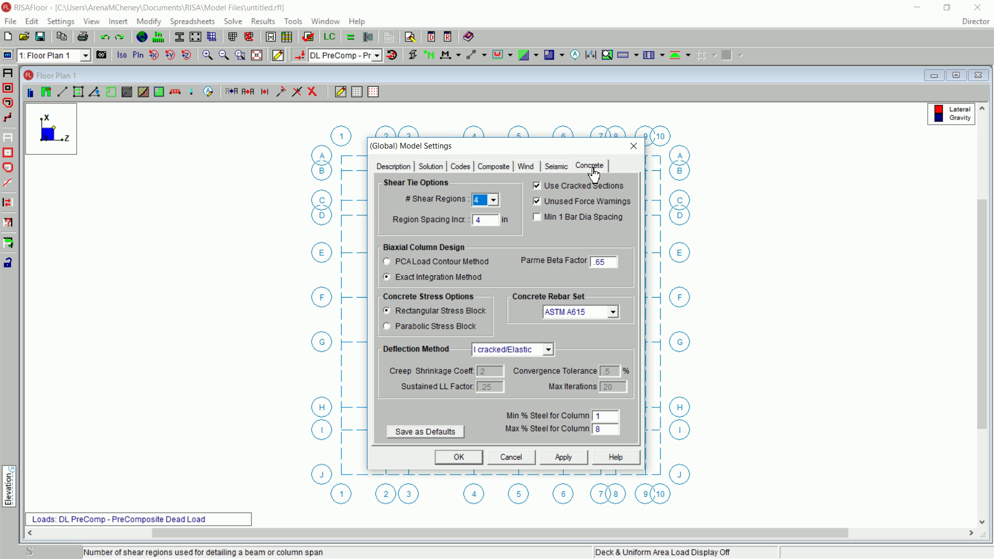
click(464, 458)
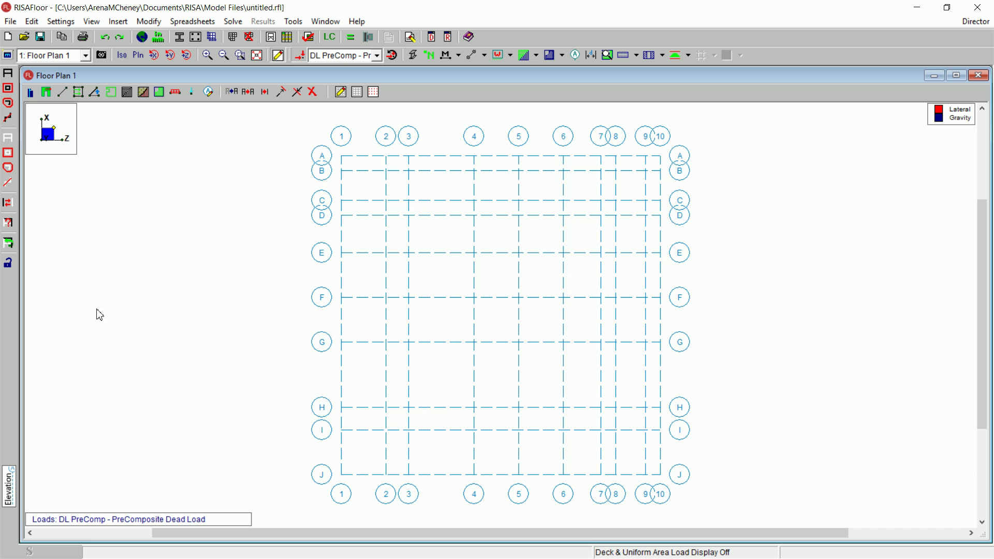
Step: Set up column drawing for hot rolled A992 gravity columns with the WF 14 shape group
click(30, 93)
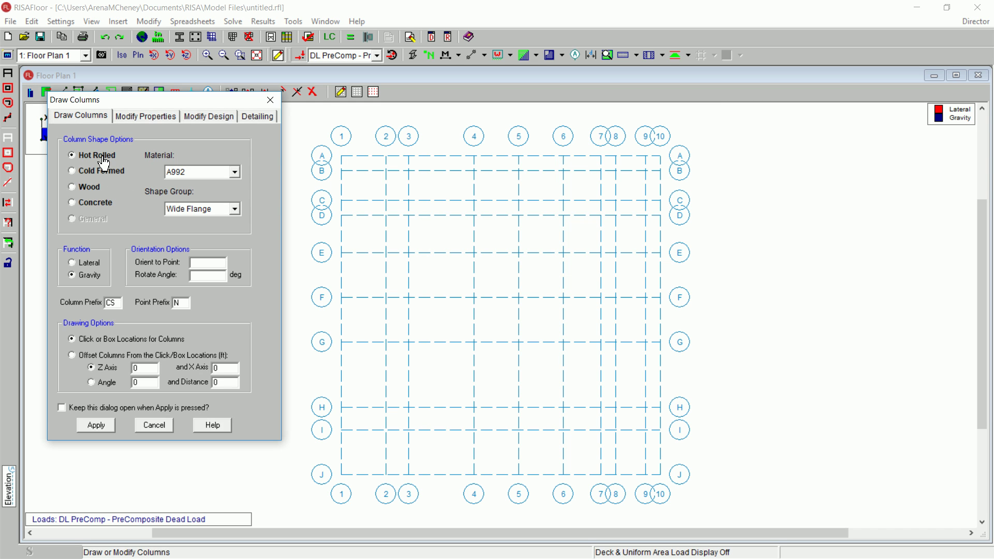
click(235, 172)
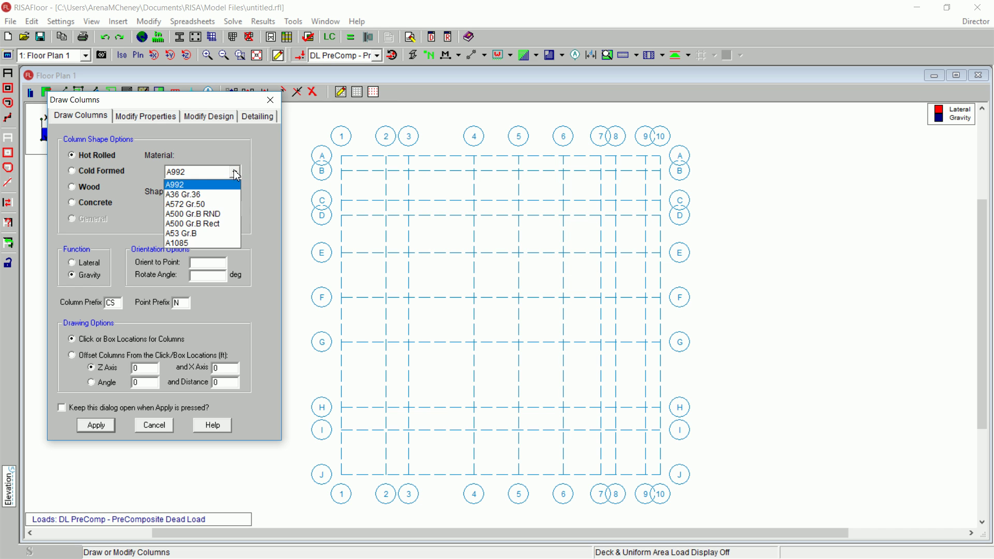
click(236, 175)
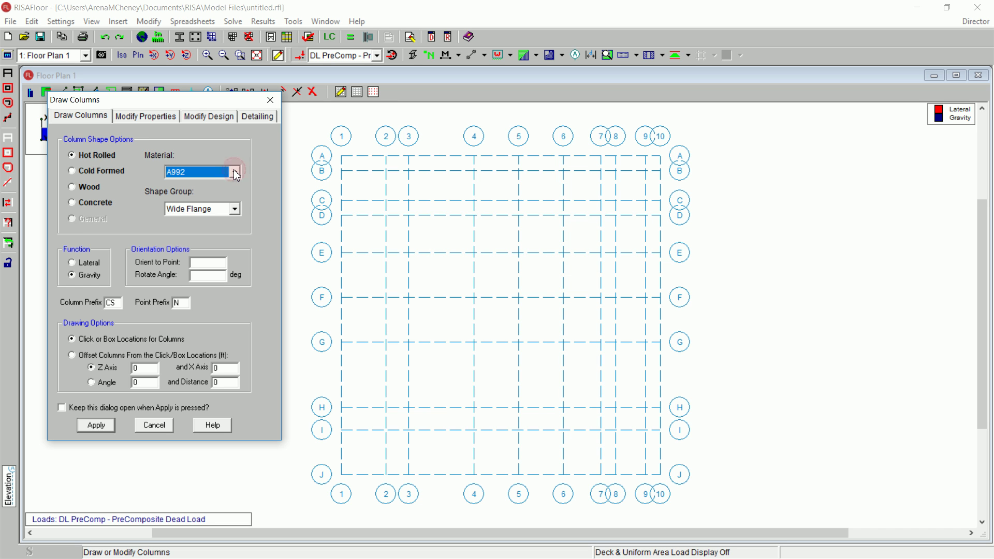
click(235, 210)
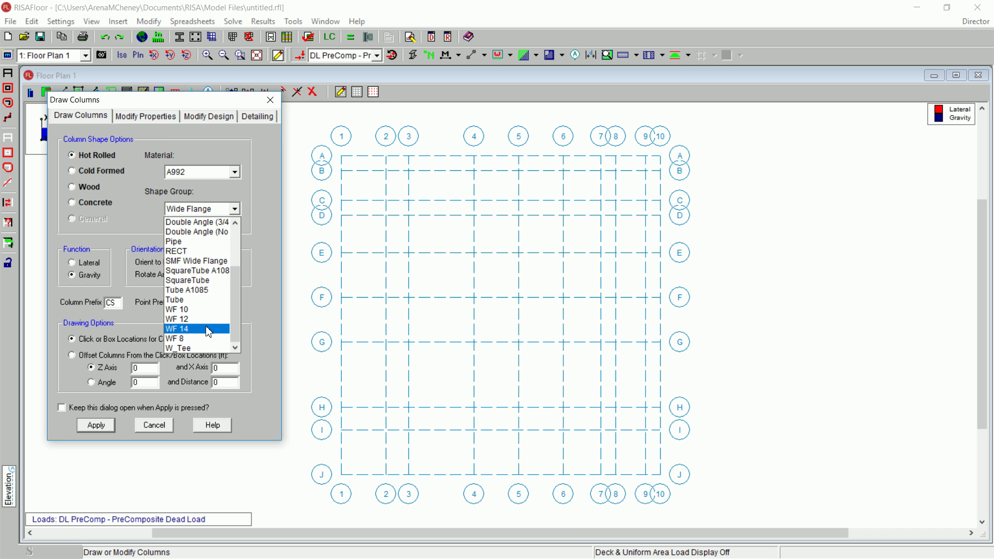
click(207, 329)
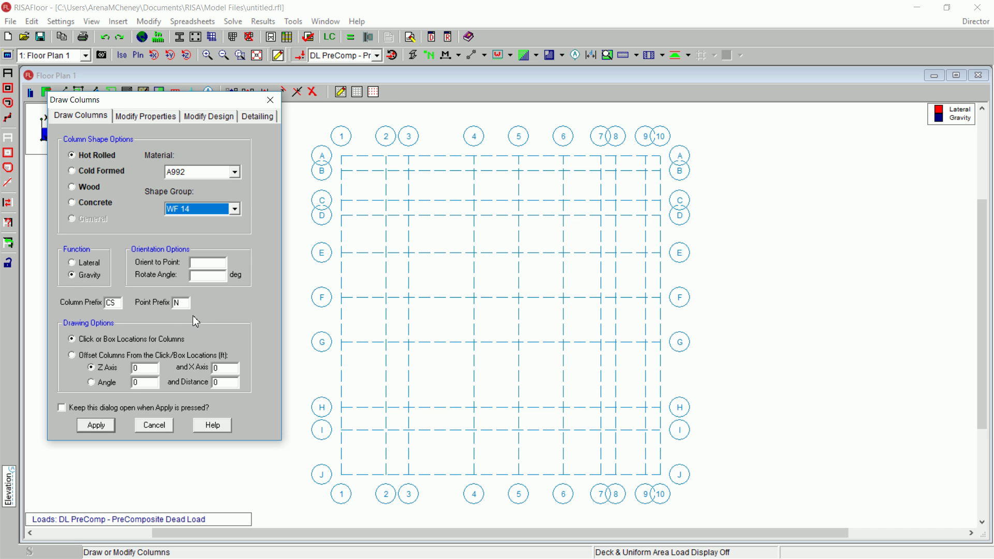
click(96, 425)
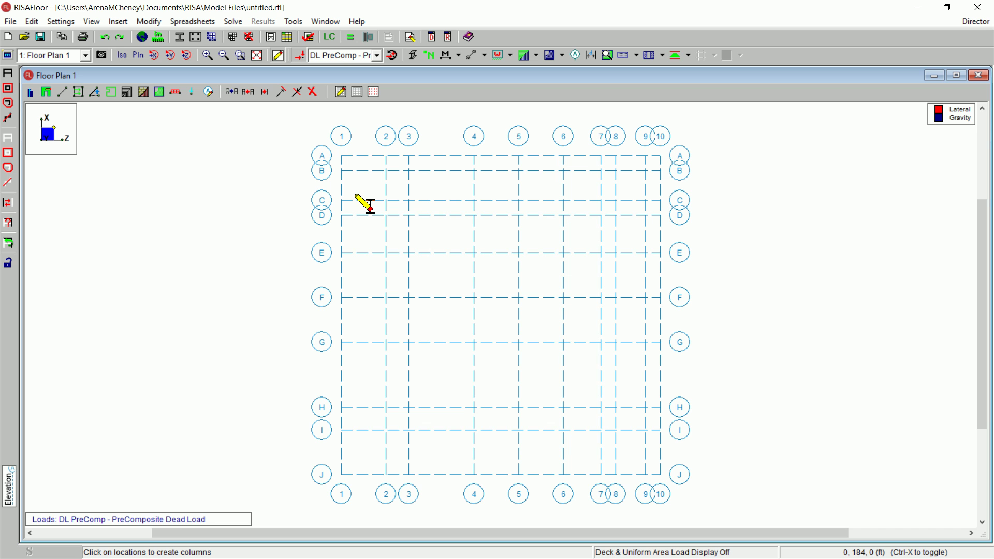
Step: Place columns at grid intersections F-5, B-2 and I-9, and at every intersection of grid lines D and E with lines 1 to 4
click(519, 297)
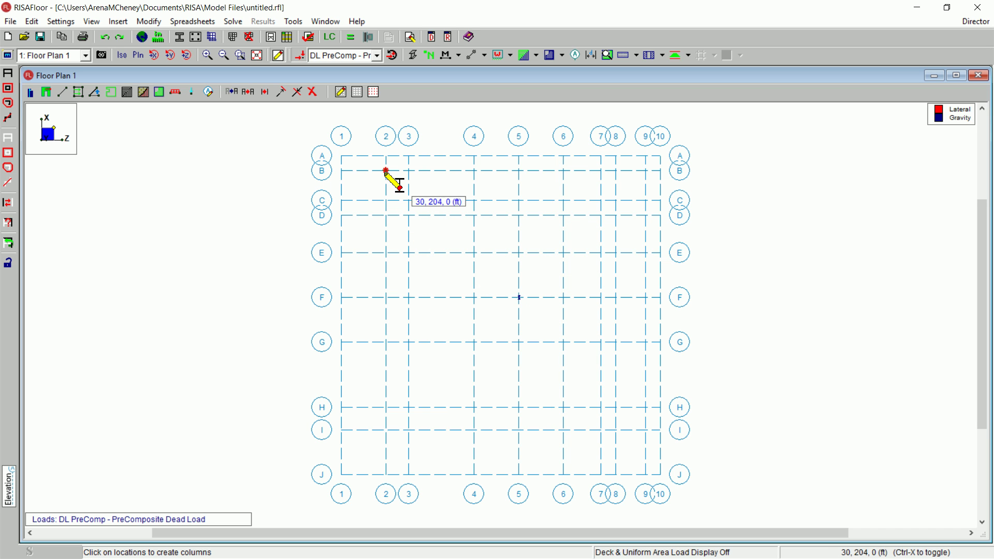
click(386, 170)
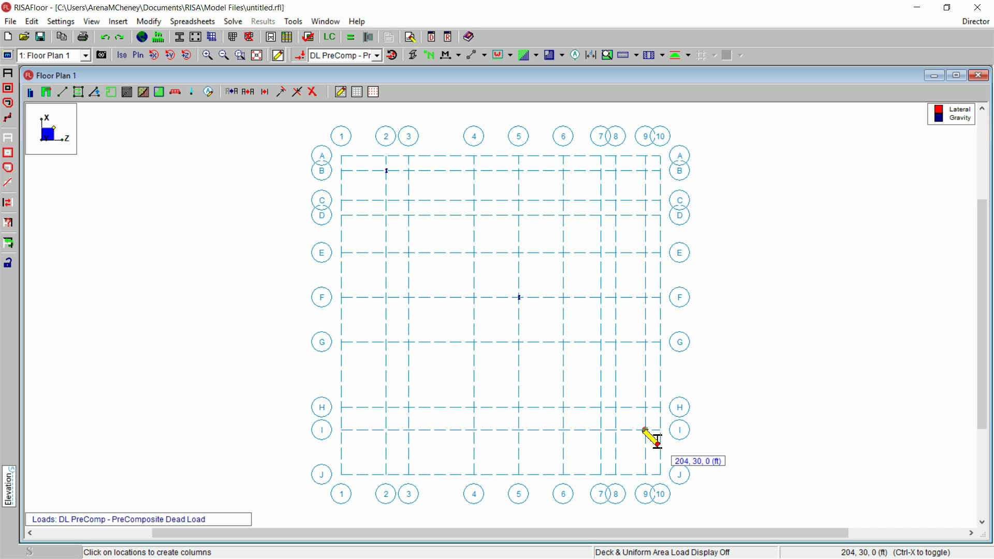
click(645, 430)
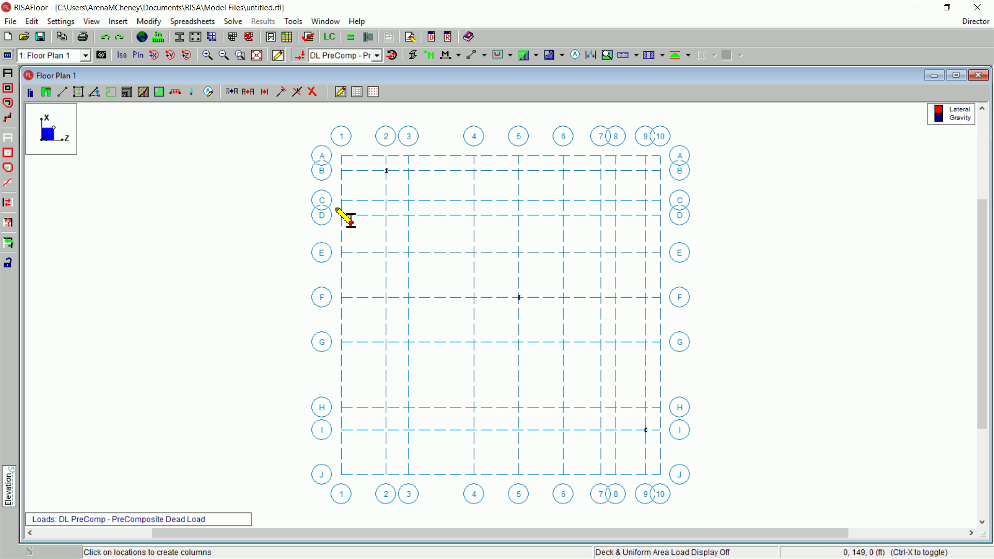
mouse_move(337, 208)
mouse_down()
mouse_move(344, 233)
mouse_move(374, 247)
mouse_move(491, 268)
mouse_up()
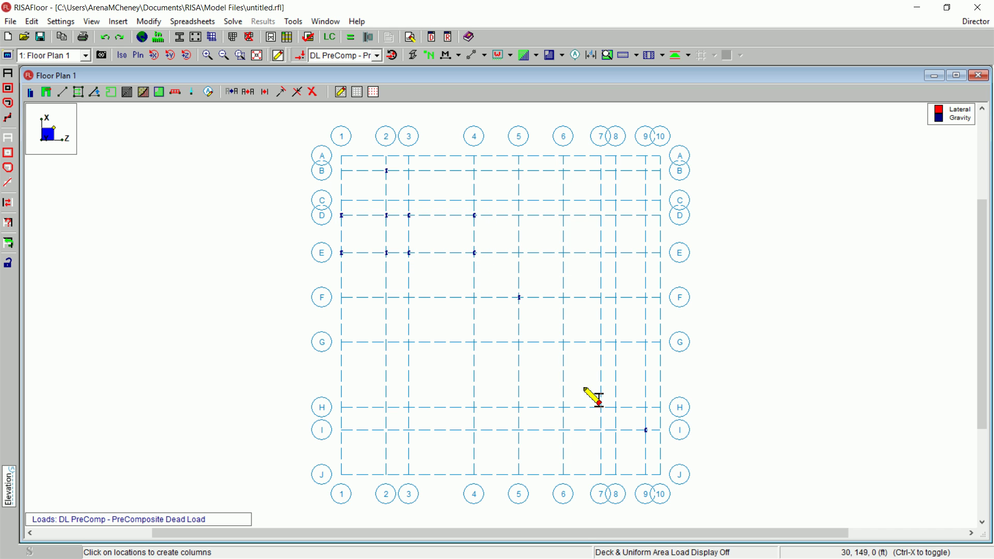
Step: Place columns at every intersection of grid lines G, H, I and J with lines 6 and 7
drag(558, 336, 605, 483)
Step: Set the drawing grid origin to 119 ft on both the Z and X axes, and switch the drawing grid to radial
click(341, 92)
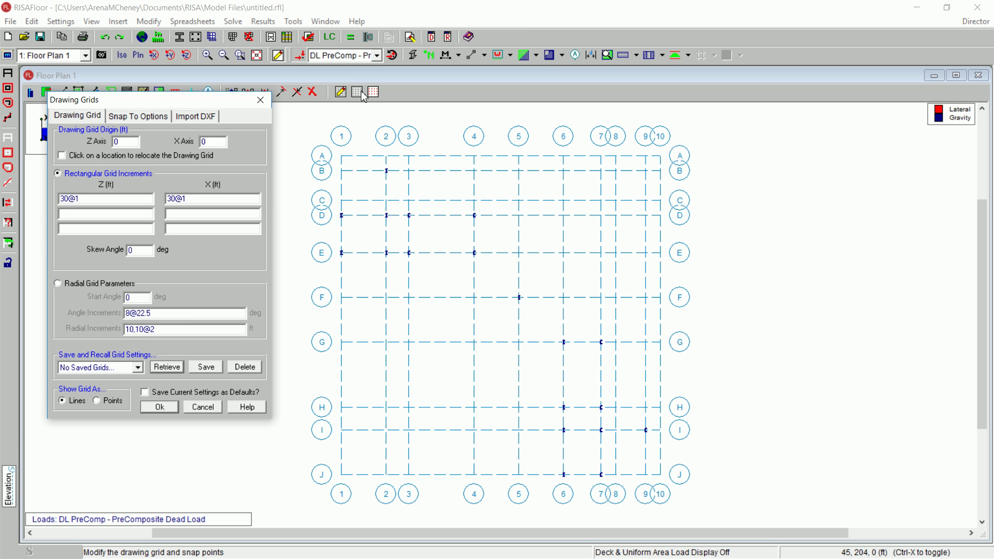
double_click(115, 140)
text(119)
double_click(214, 142)
text(119)
click(94, 292)
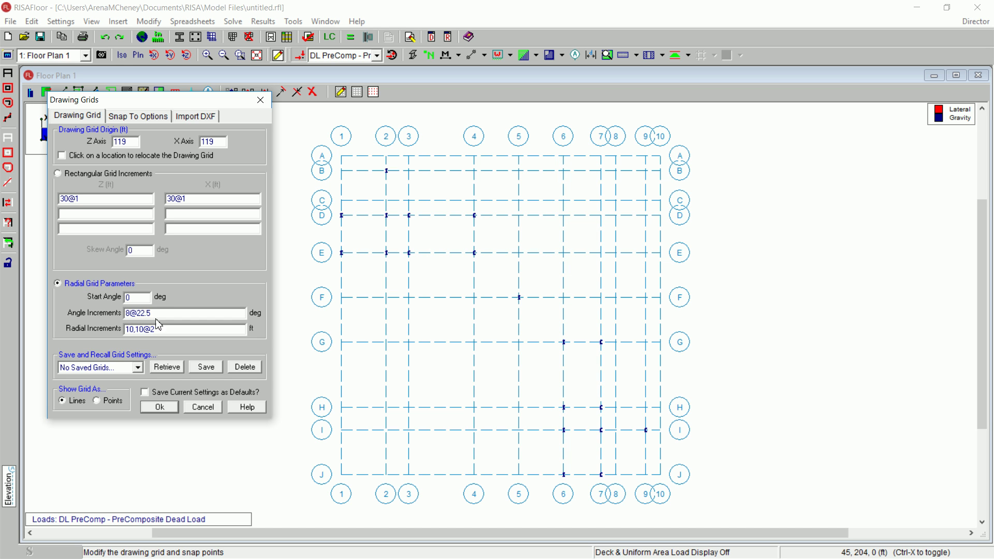
Step: Set the radial drawing grid to angle increments of 24@15 and radial increments of 30,35, and accept the grid
drag(159, 313, 121, 305)
text(24@15)
click(167, 330)
drag(168, 332, 107, 327)
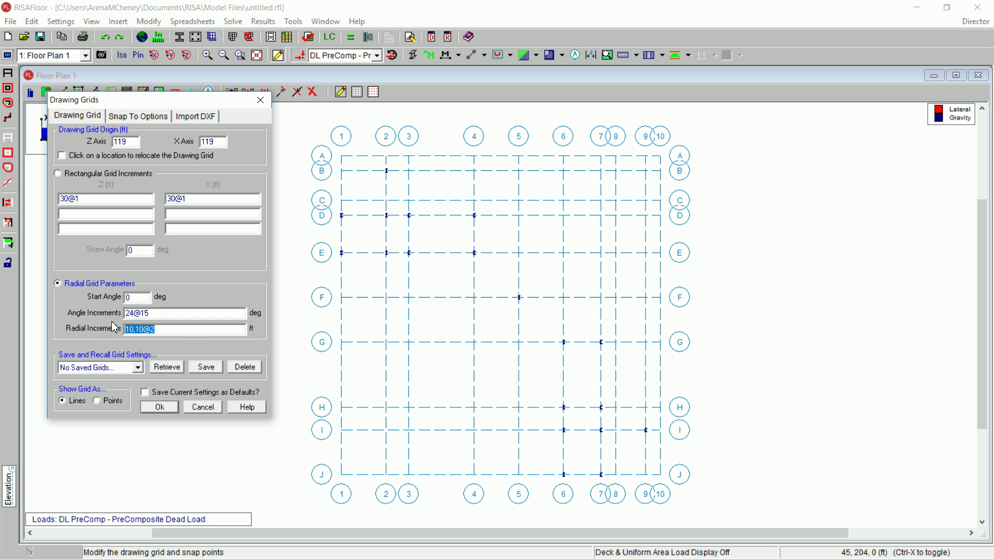
text(30,35)
click(161, 409)
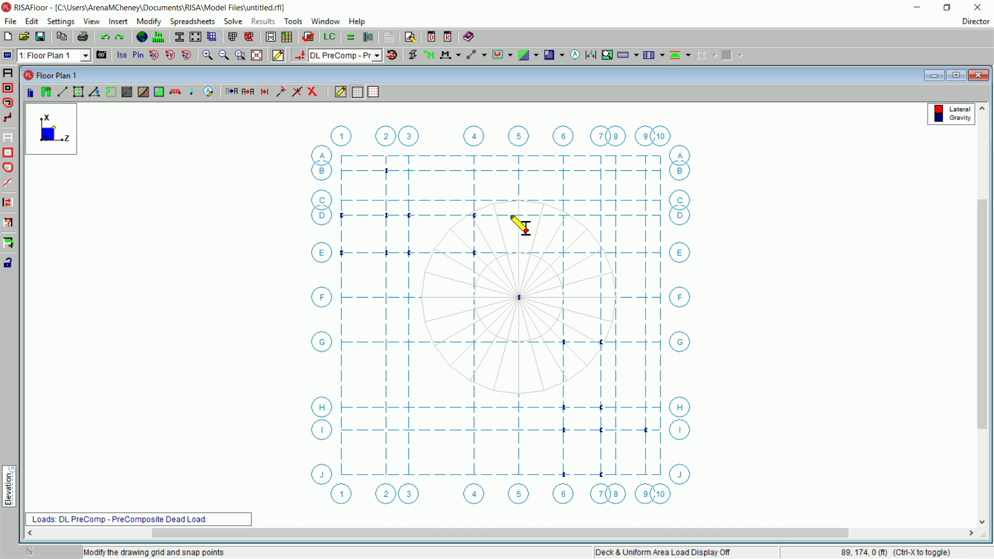
Step: Place gravity columns in the radial grid's upper-right quadrant: five at 15-degree spacing on the outer ring and two at 30-degree spacing on the inner ring
click(543, 203)
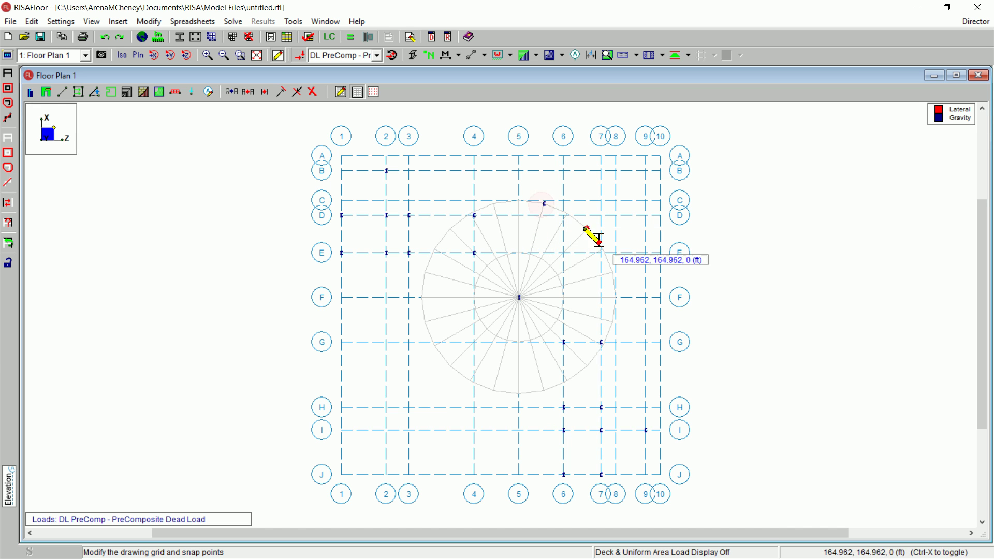
click(568, 213)
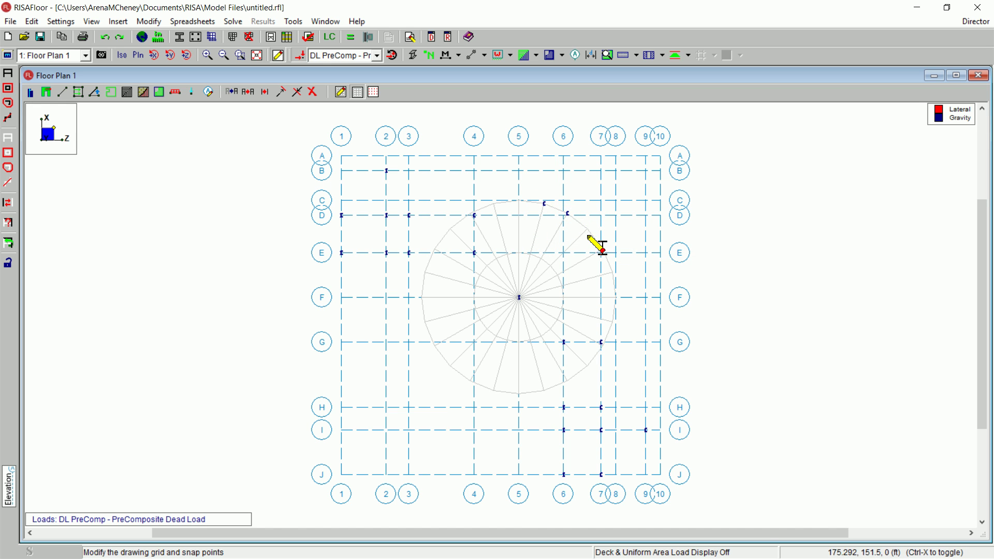
click(586, 229)
click(603, 249)
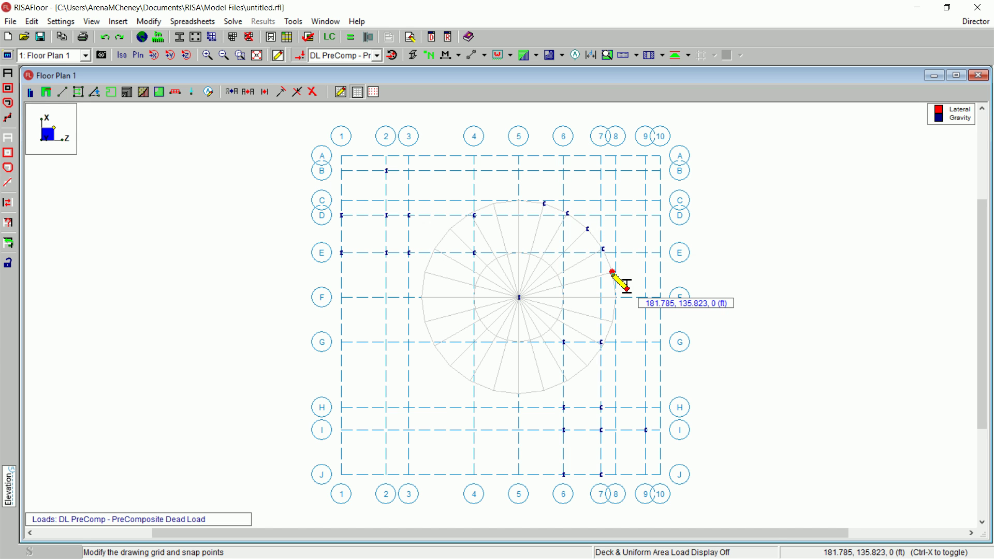
click(612, 272)
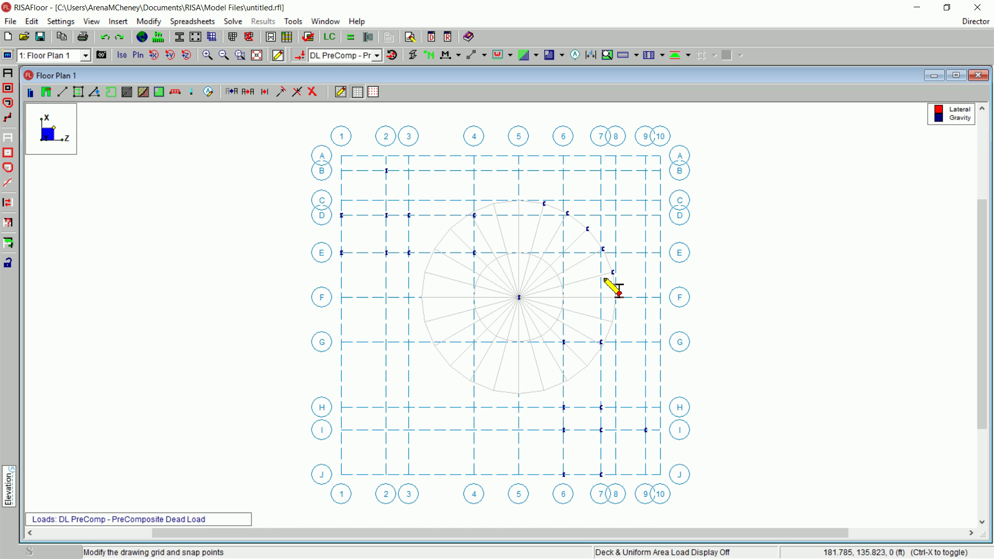
click(557, 275)
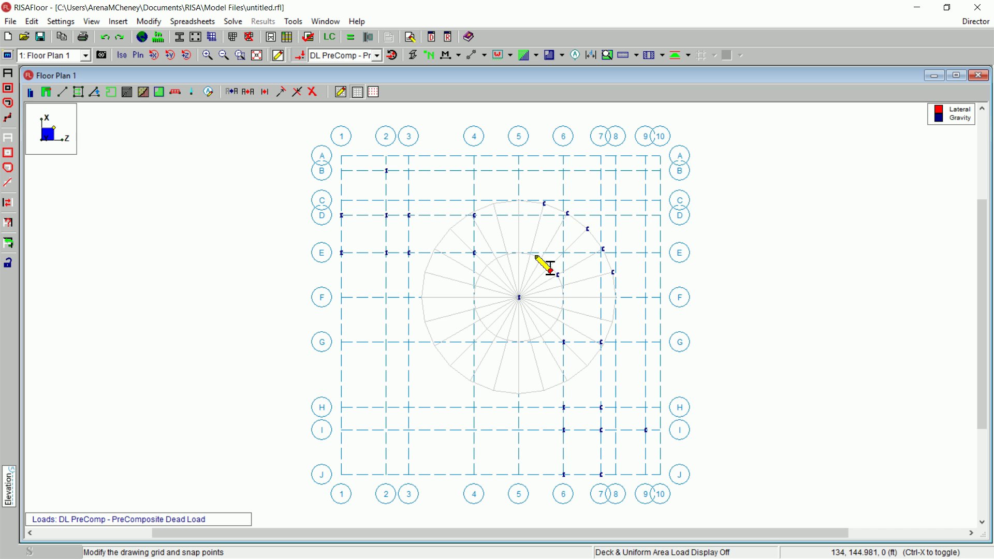
click(542, 258)
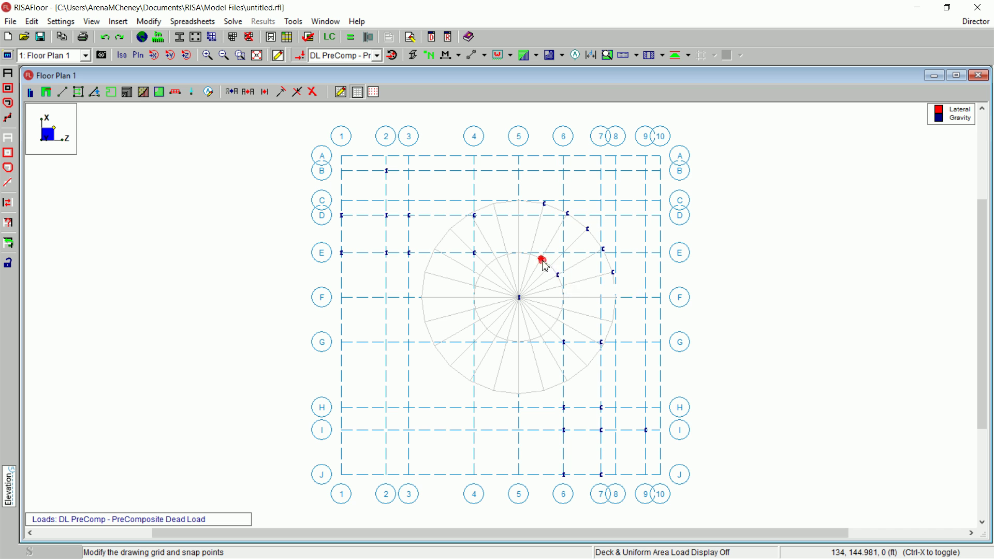
Step: Place gravity columns in the radial grid's lower-left quadrant: five at 15-degree spacing on the outer ring and two at 30-degree spacing on the inner ring
click(494, 391)
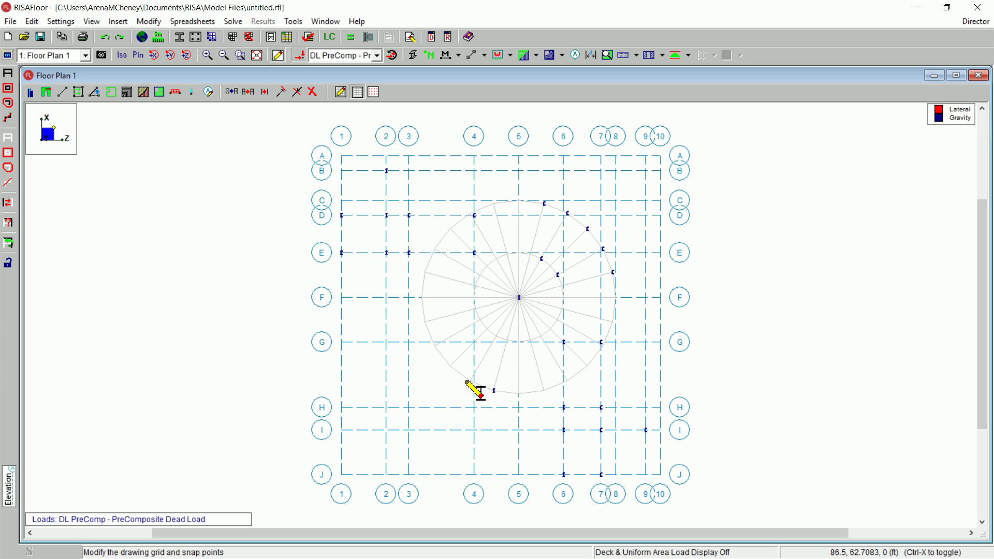
click(471, 380)
click(450, 365)
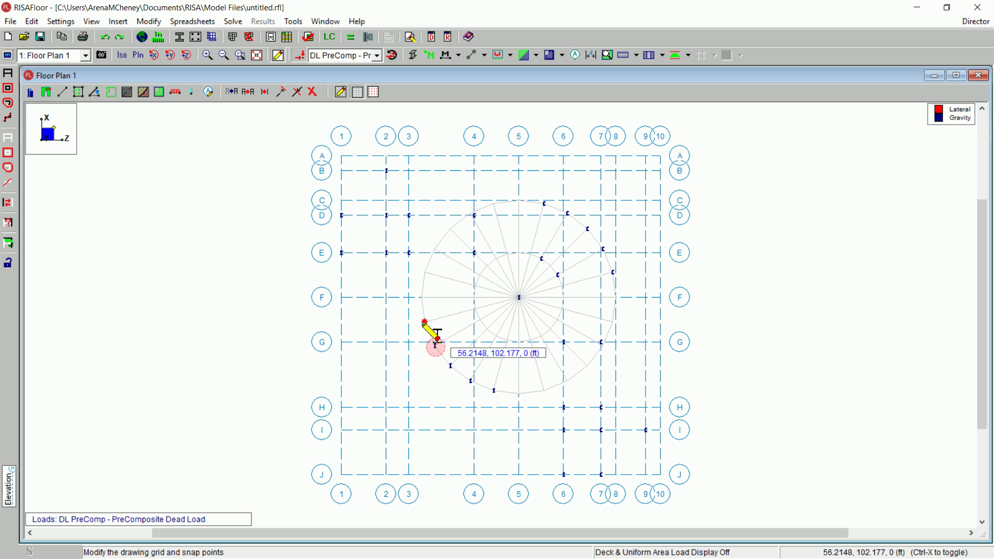
click(425, 322)
click(480, 320)
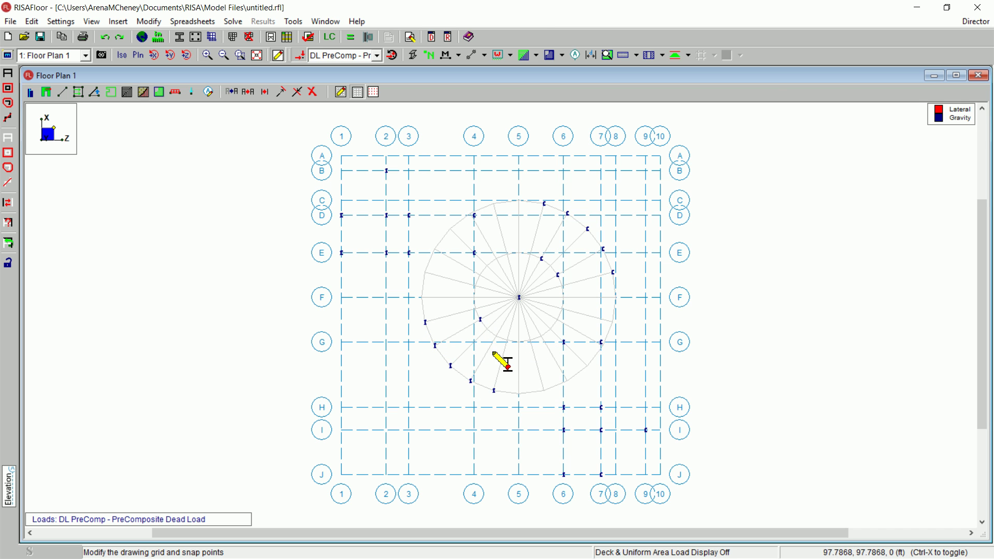
click(496, 336)
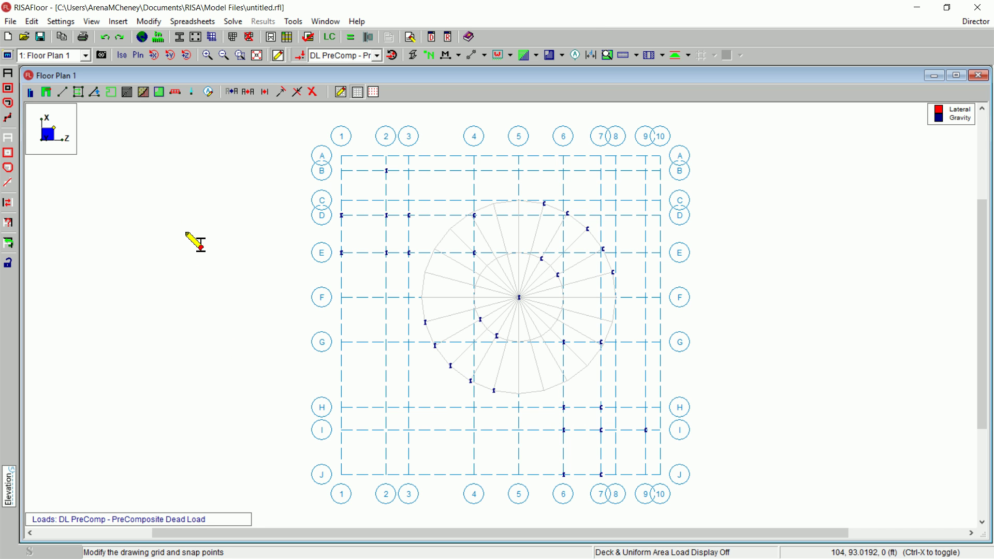
Step: Switch the column function to lateral and place columns at grid intersections C-5, E-5, F-1, F-2, F-6, F-8, I-5 and J-5
click(31, 93)
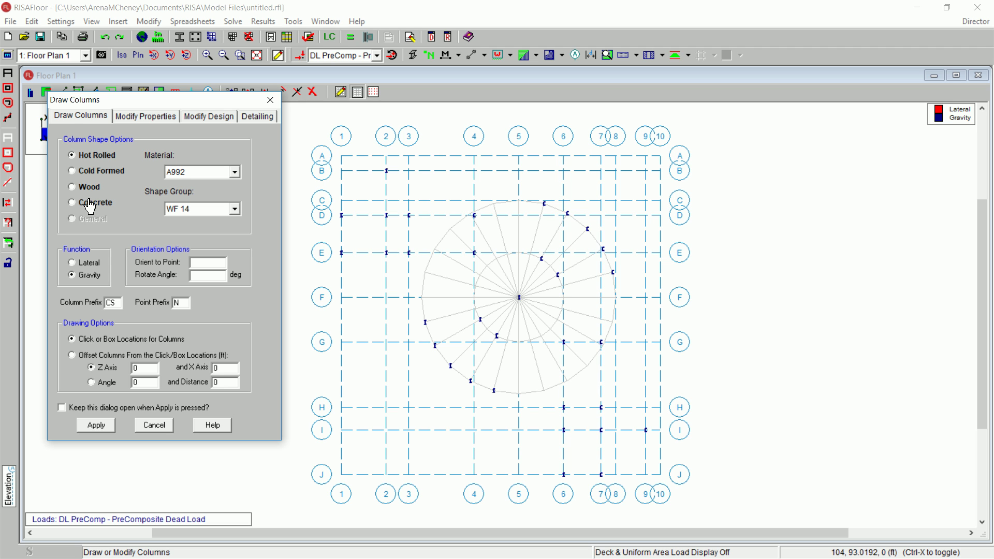
click(89, 263)
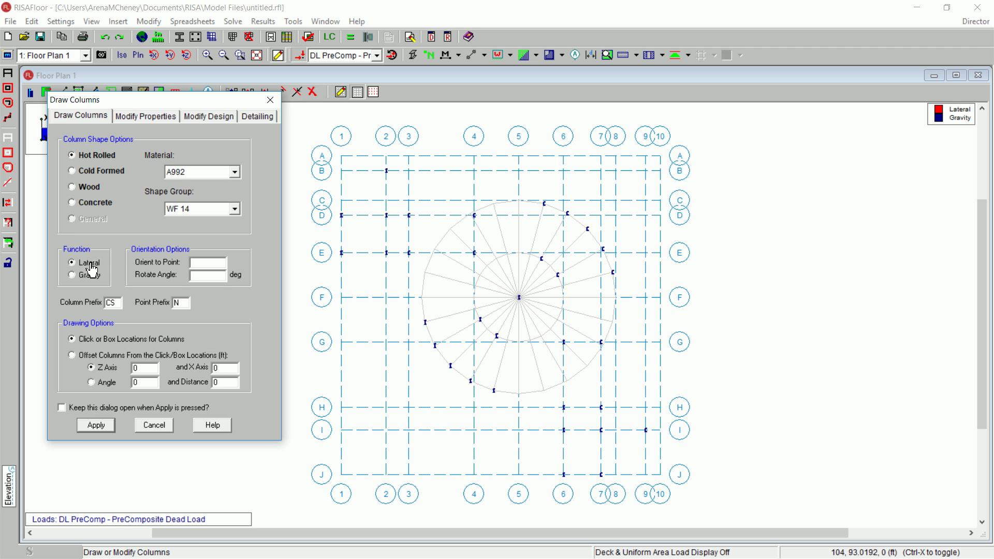
click(96, 425)
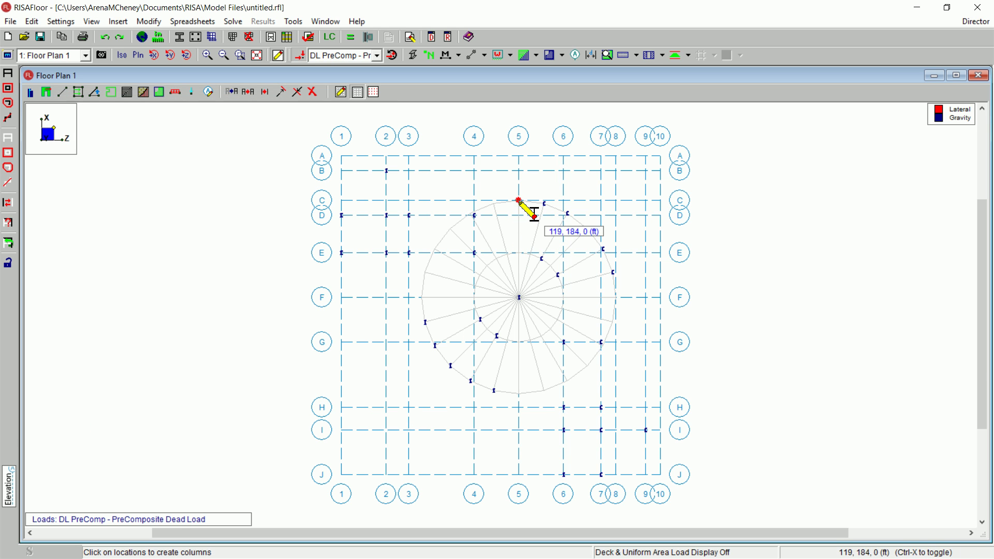
click(519, 199)
click(518, 252)
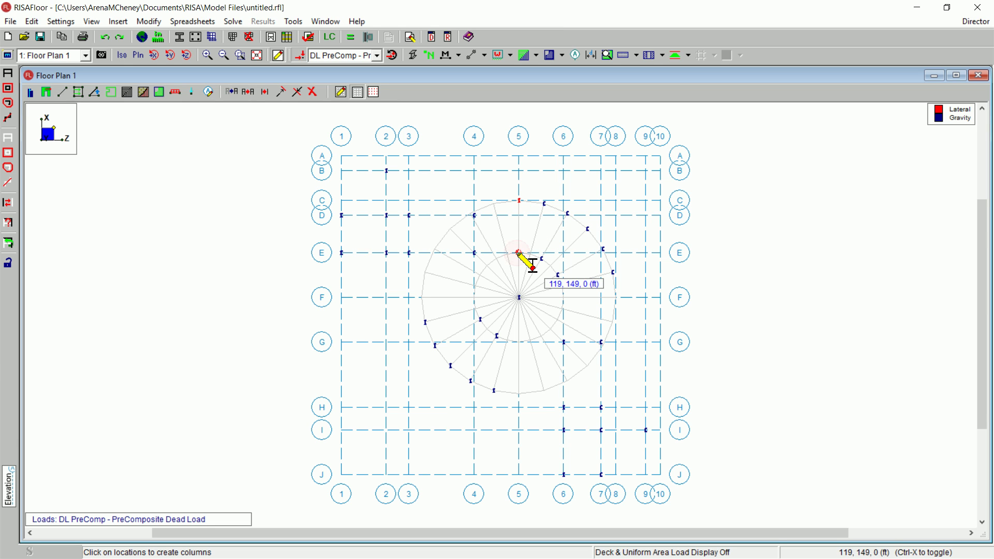
click(342, 297)
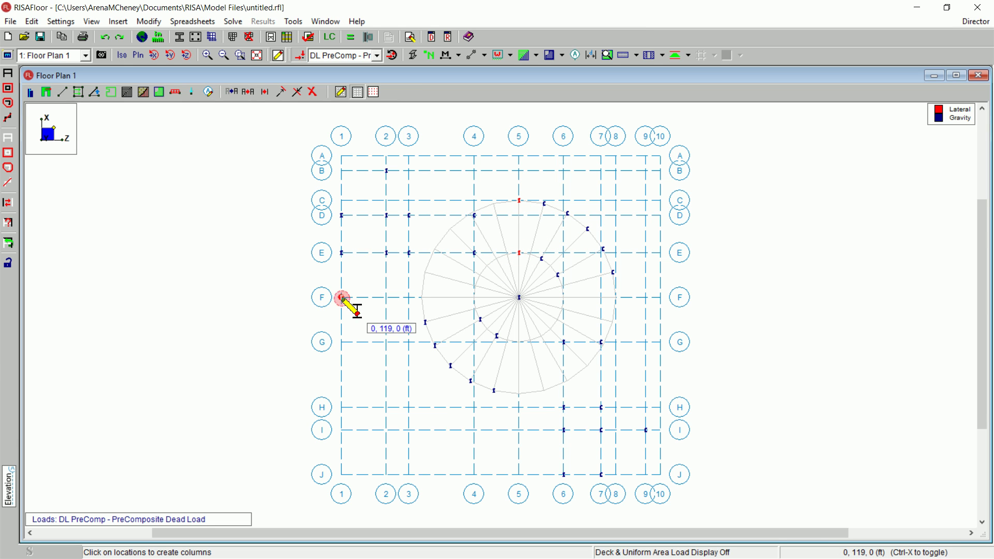
click(386, 297)
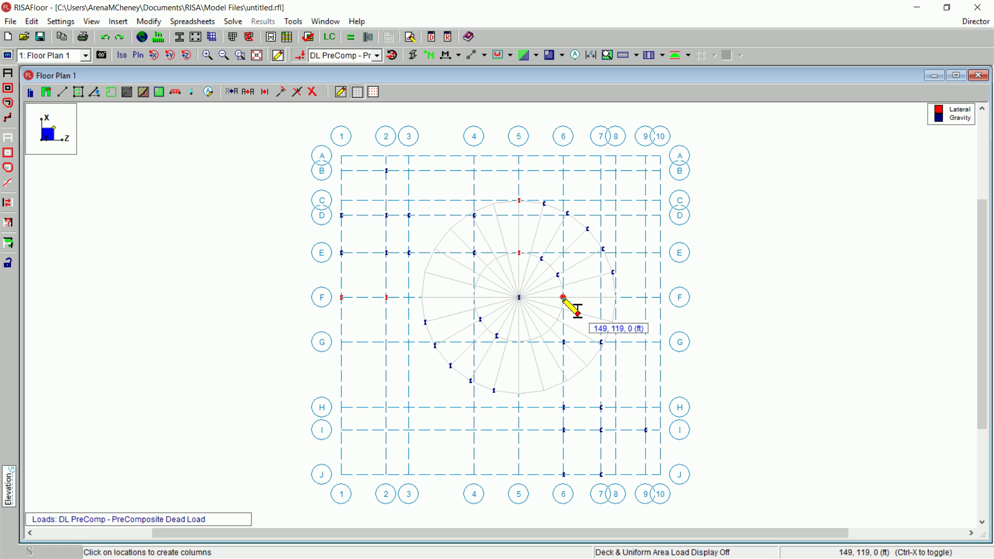
click(564, 298)
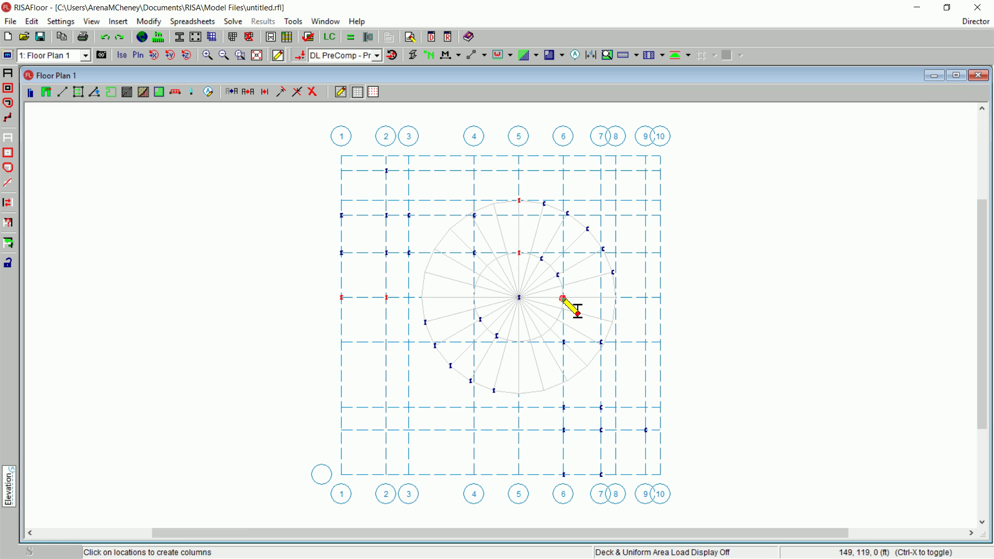
click(616, 298)
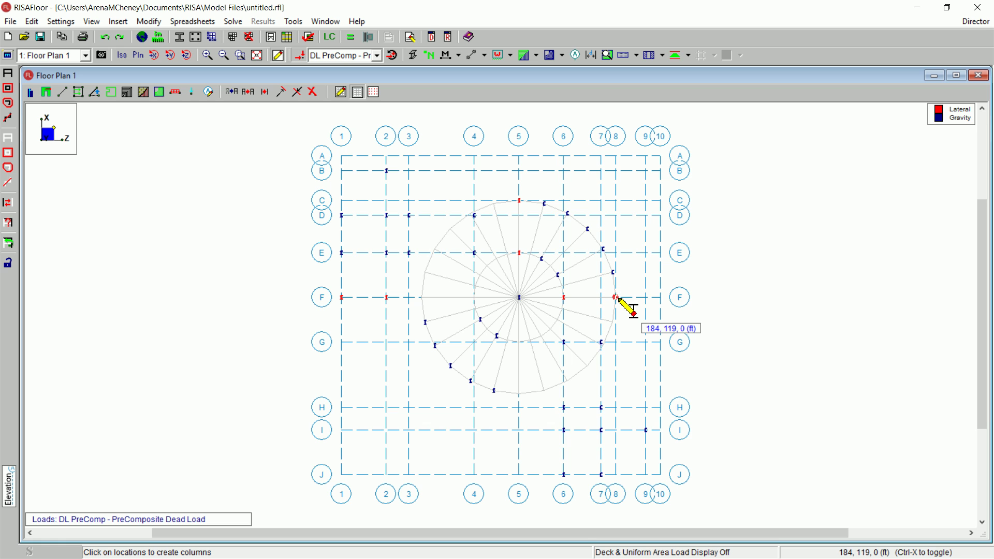
click(519, 429)
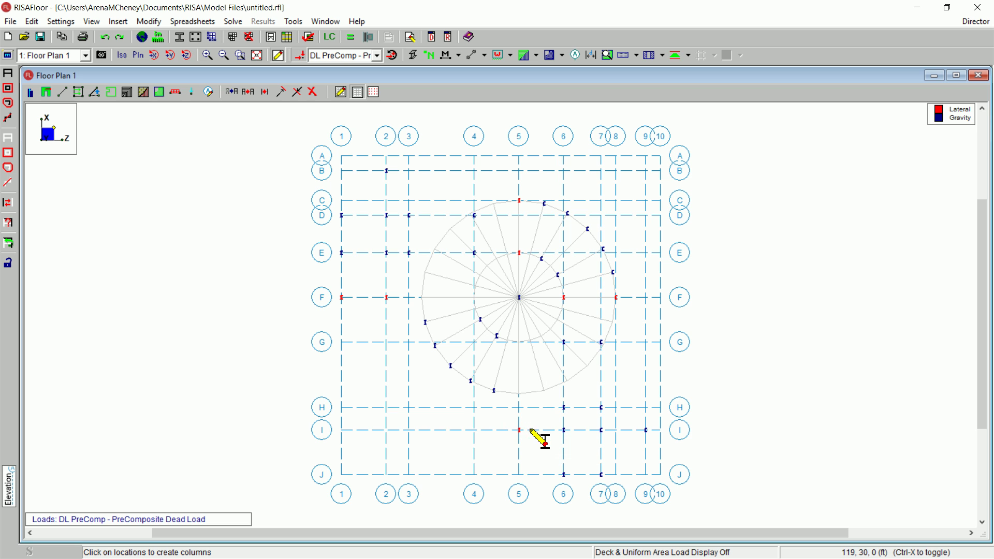
click(519, 474)
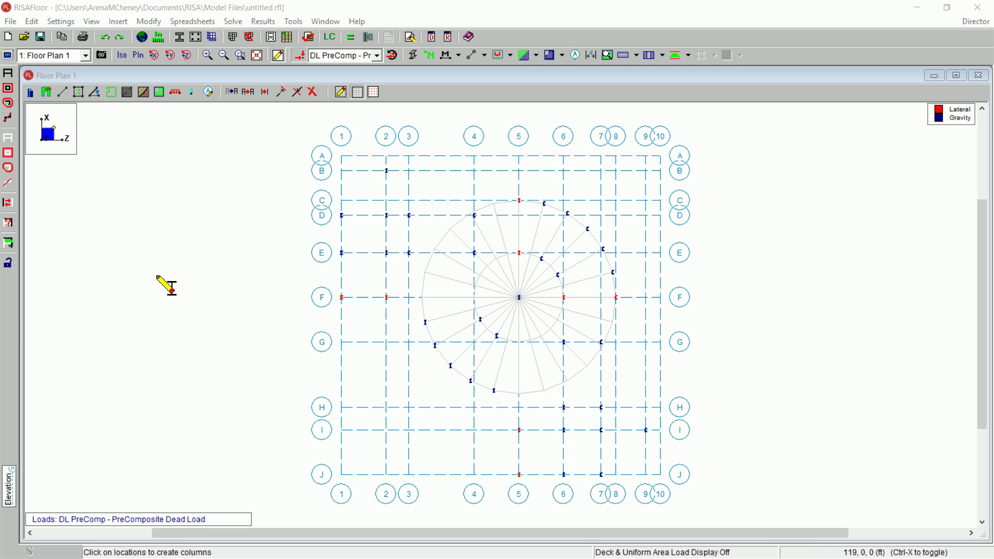
Step: Show the joint labels and orient the gravity columns on the radial grid's upper-right and lower-left arcs to point N1
click(434, 58)
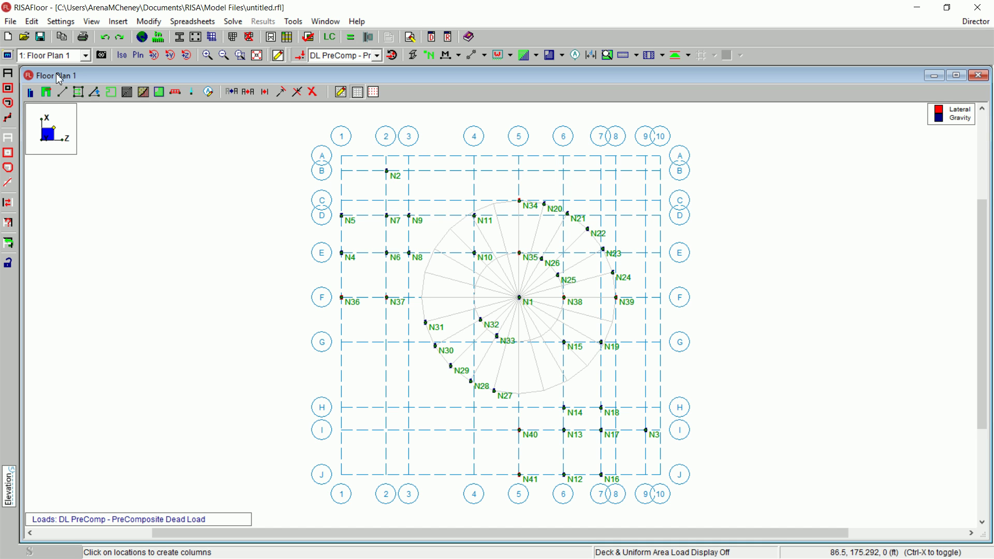
click(31, 93)
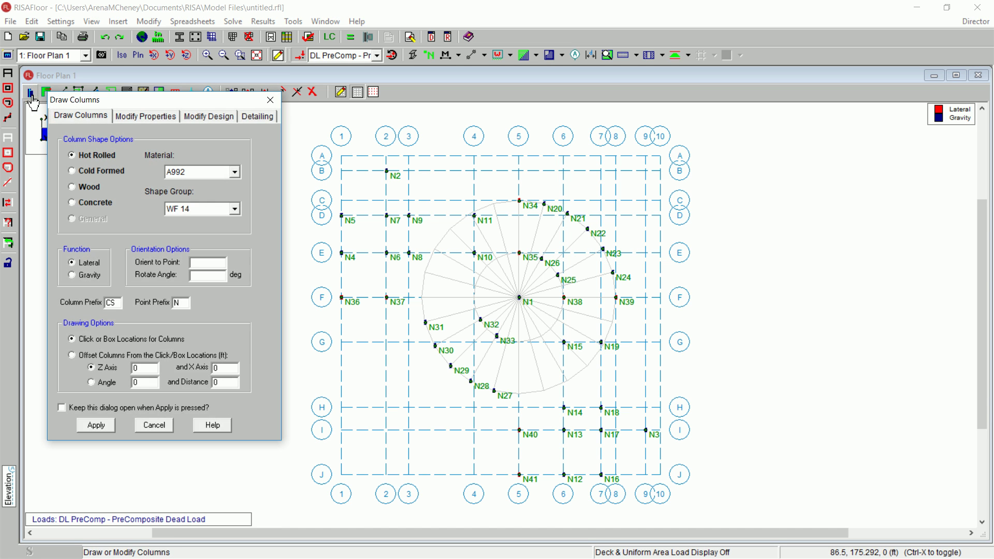
click(140, 122)
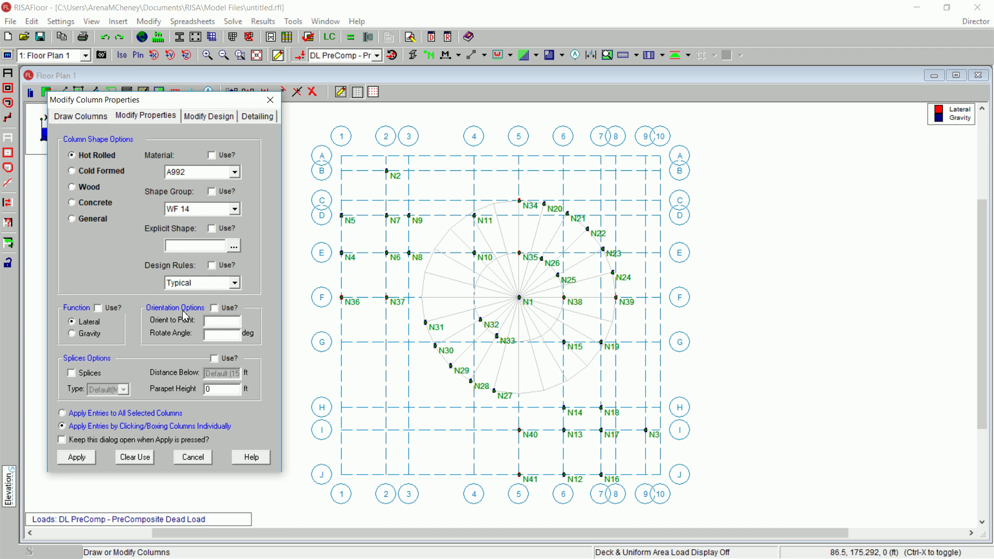
click(215, 309)
click(217, 322)
text(N1)
click(78, 457)
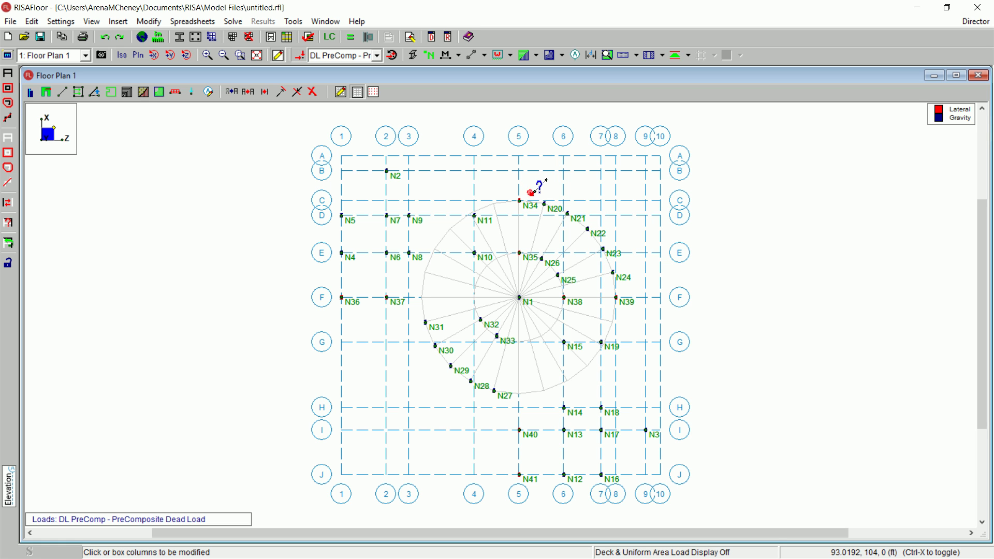
drag(529, 192, 626, 294)
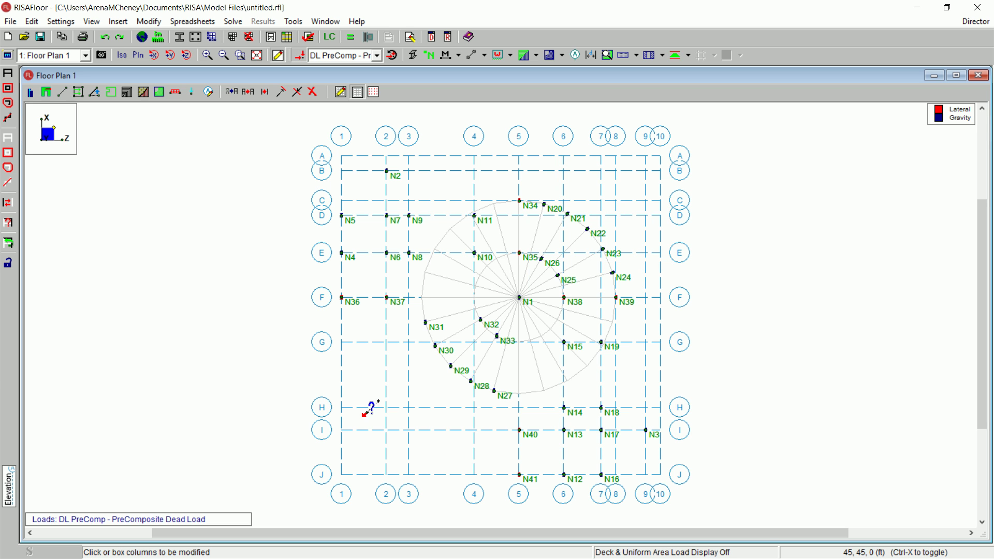
click(409, 313)
Step: Hide the joint labels and the radial drawing grid on the floor plan, keeping the coloured column display on
click(413, 56)
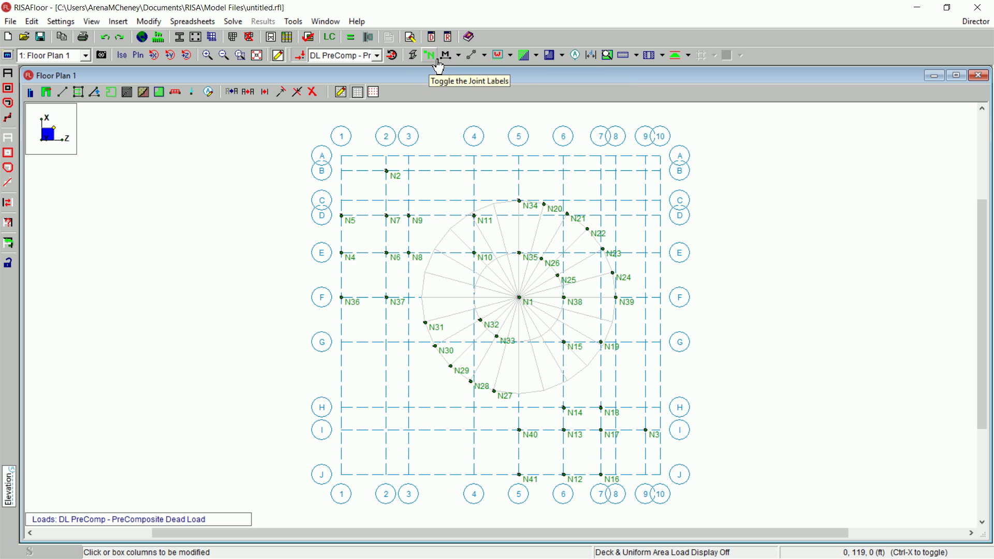
click(429, 56)
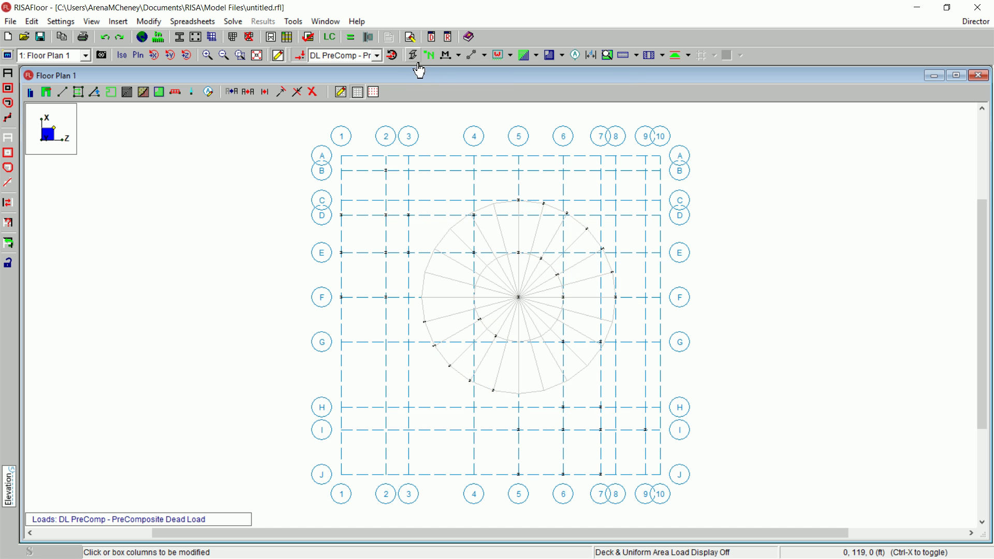
click(358, 93)
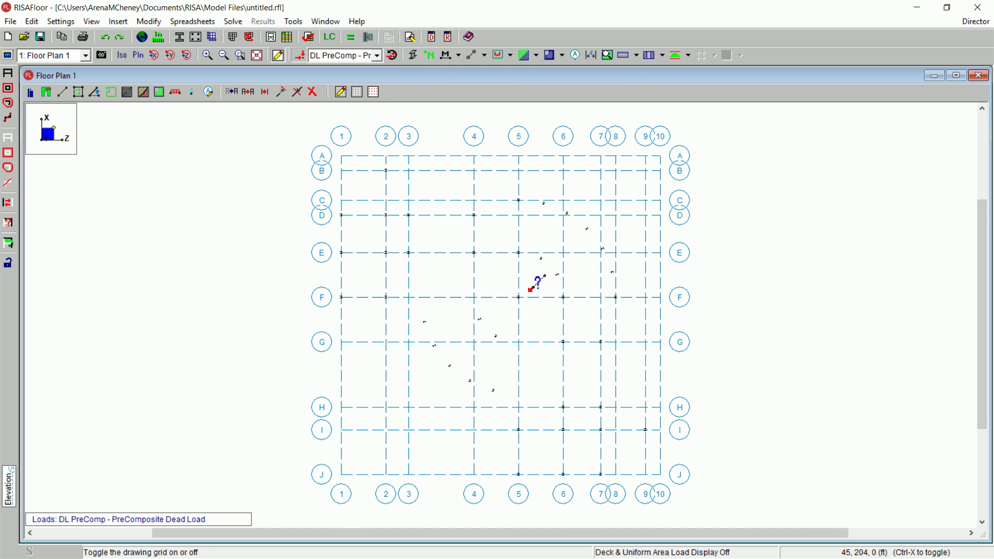
scroll(536, 286, up, 1)
click(414, 56)
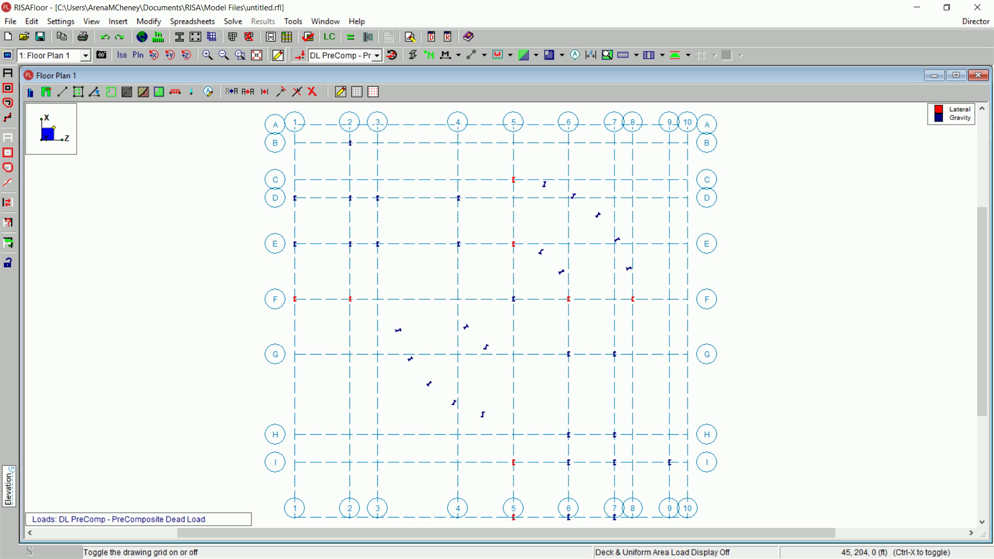
Step: Clear the orient-to-point entry and rotate the columns at D-1 to D-3, E-1 to E-3, F-1, F-2, F-6 and F-8 by 90 degrees
click(32, 92)
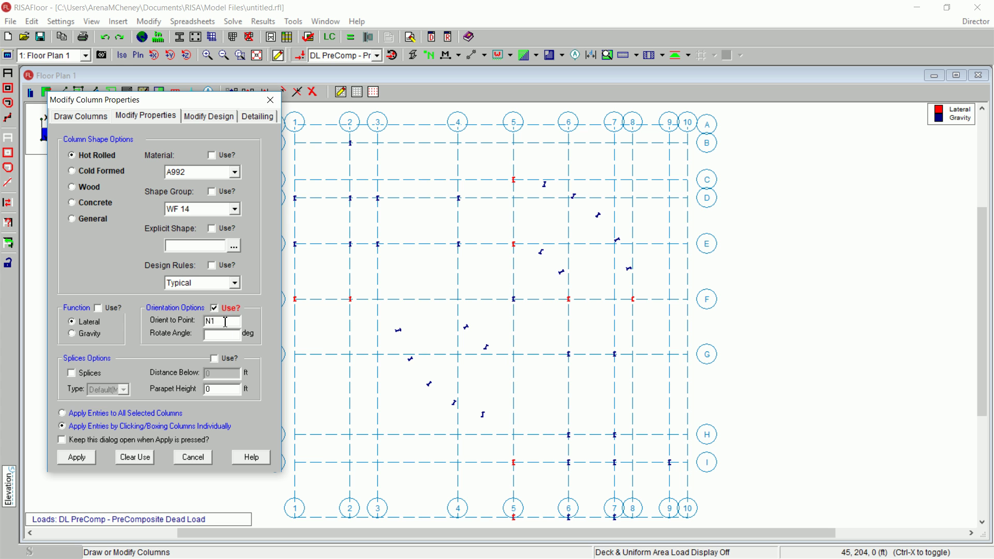
drag(226, 321, 196, 326)
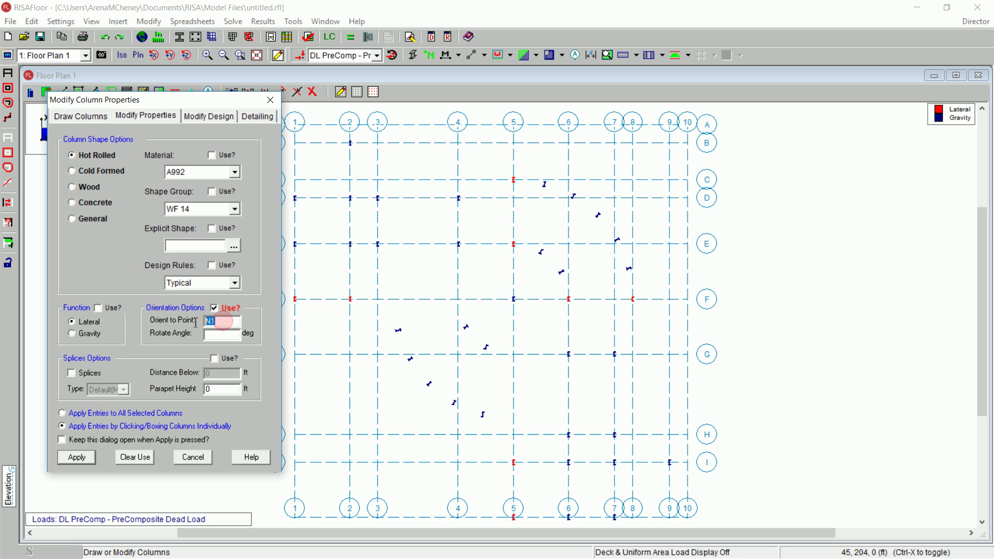
key(Delete)
click(220, 336)
text(90)
click(76, 458)
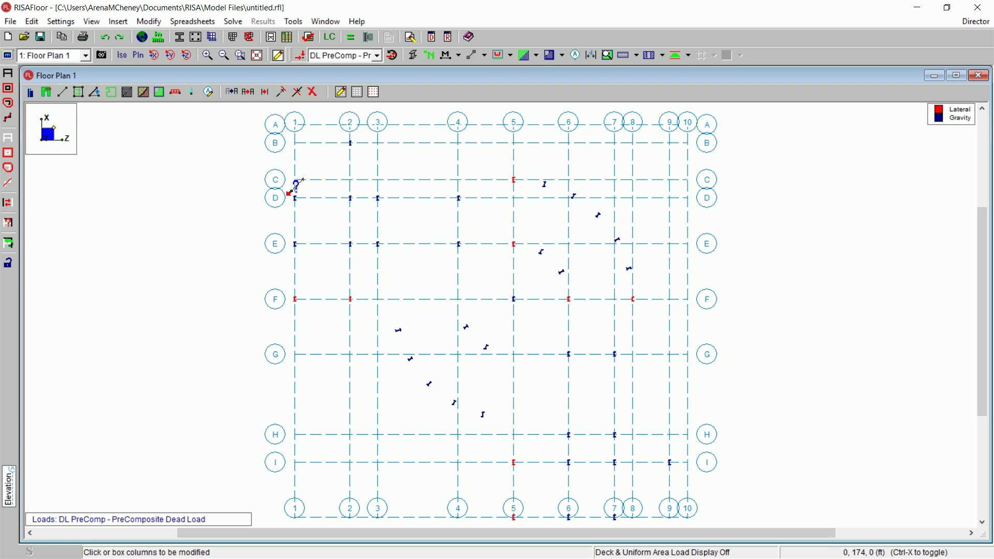
drag(289, 195, 348, 268)
drag(386, 304, 397, 300)
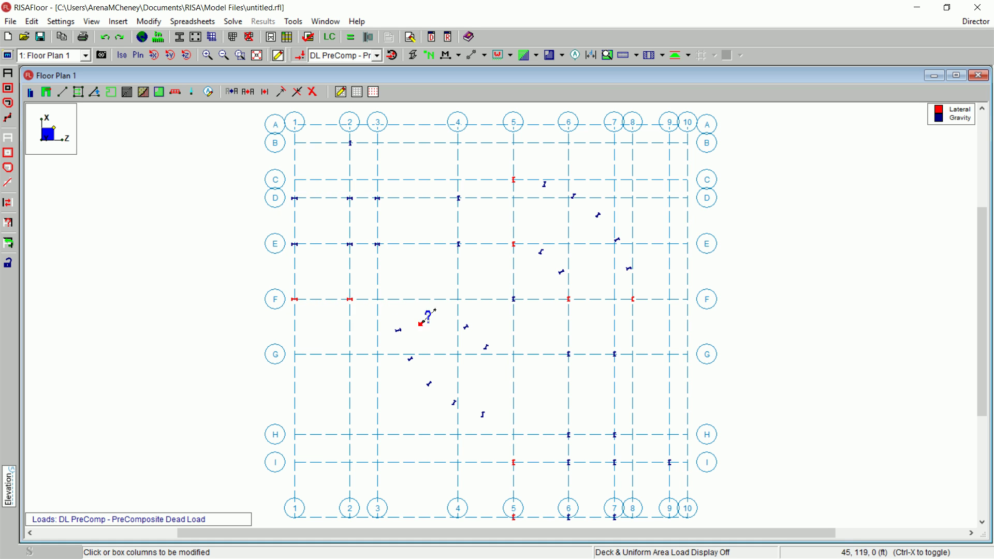
drag(559, 290, 645, 307)
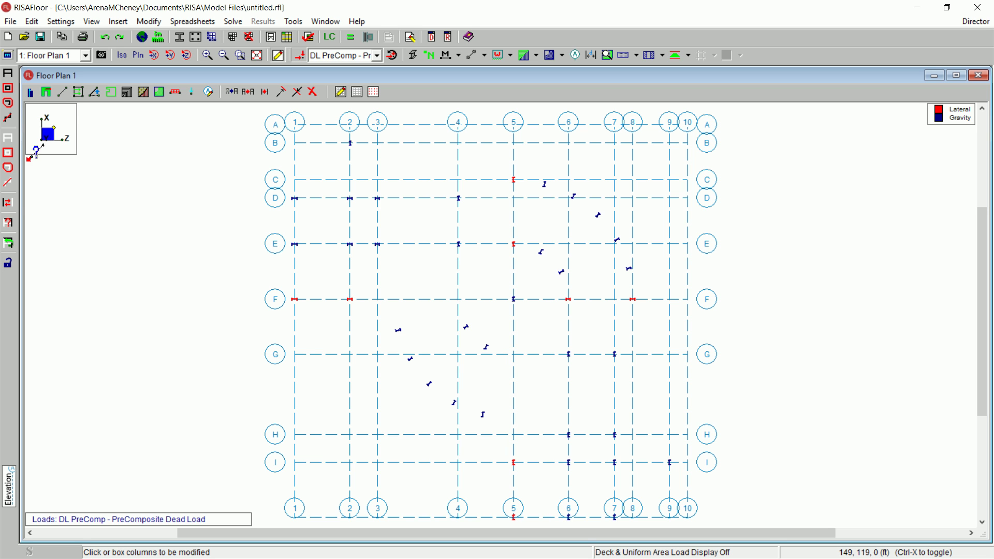
Step: Configure new wall panels from Base to Floor Plan 1 as 12 in thick Conc3000NW concrete with lateral function
click(47, 92)
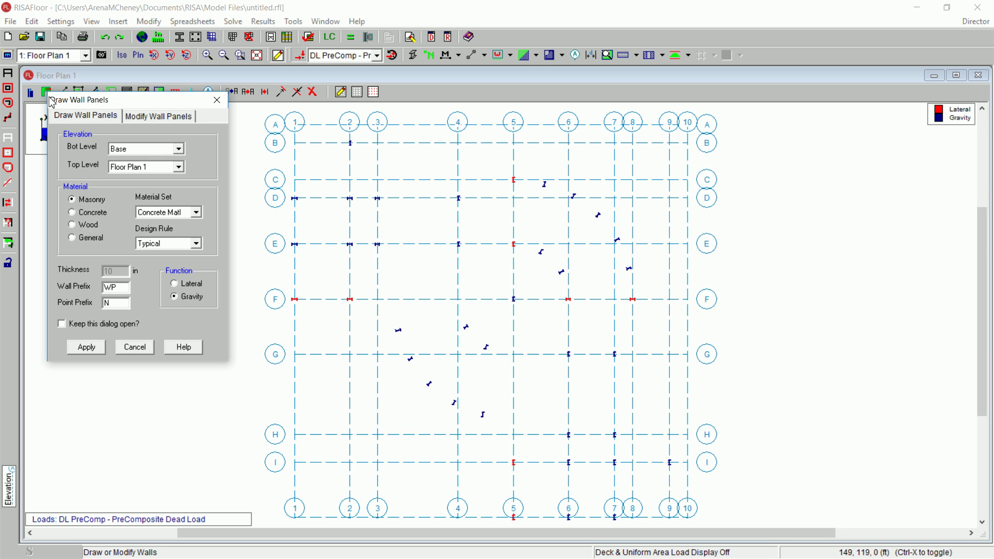
click(90, 216)
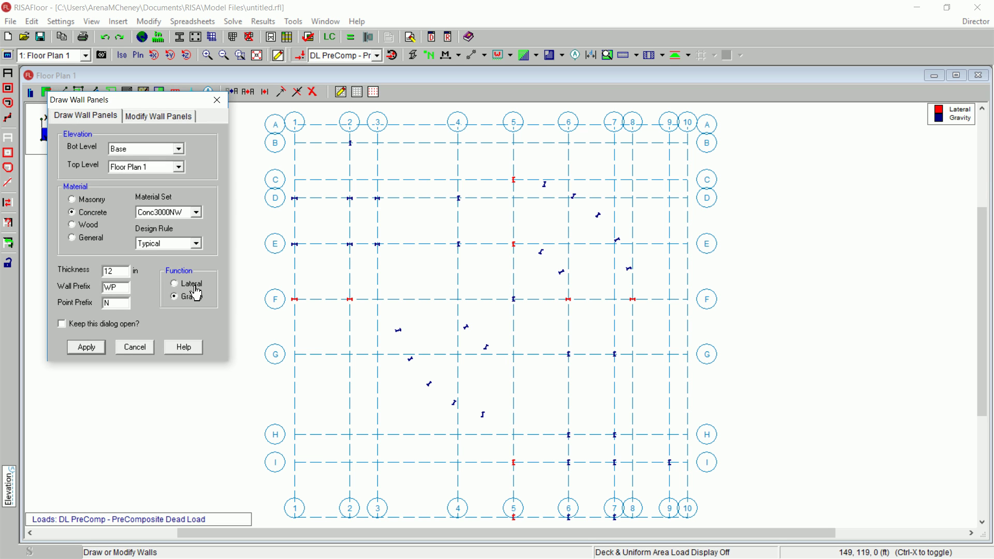
click(190, 284)
click(86, 346)
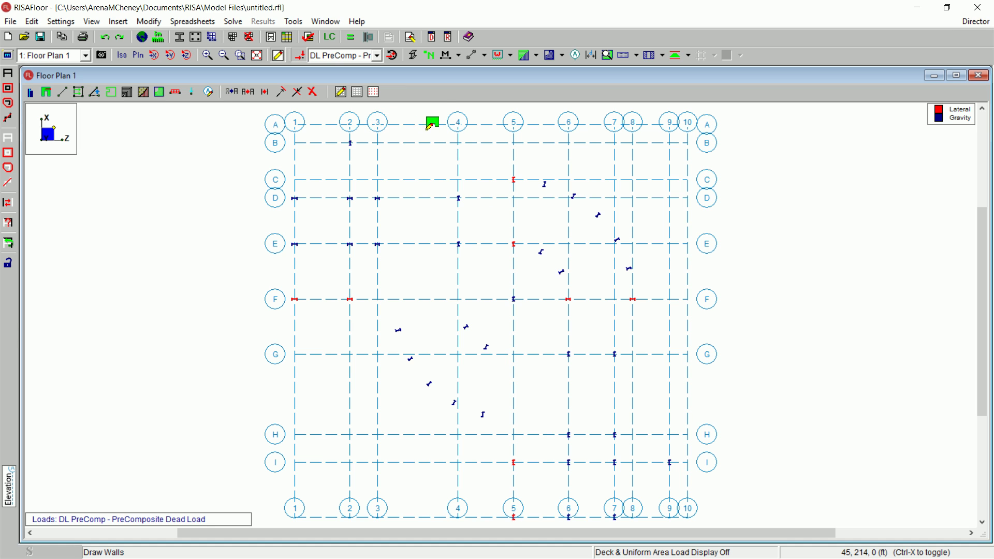
Step: Draw wall panels on grid A from 3 to 5, grid F from 3 to 4, grid 5 from G to H, and grid 10 from F to H
click(515, 123)
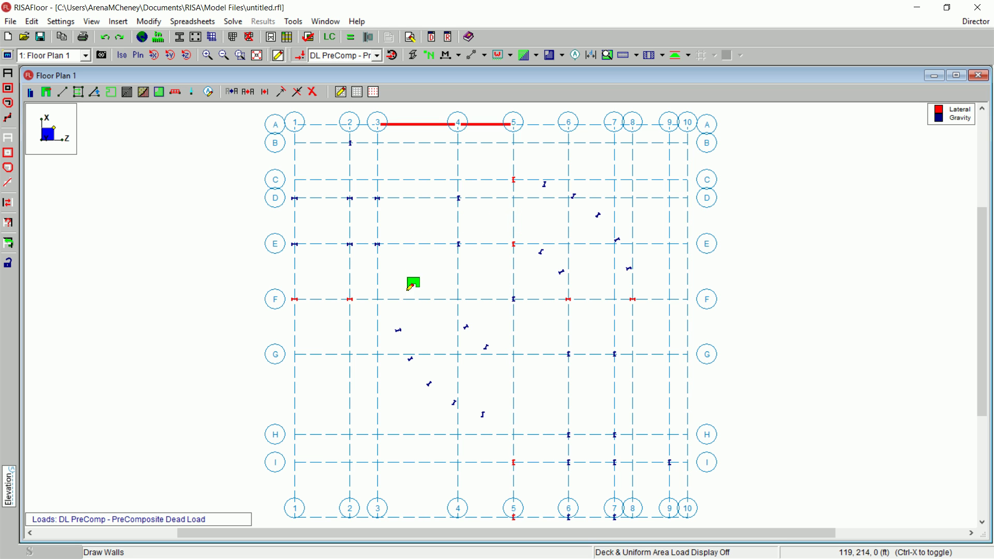
click(378, 300)
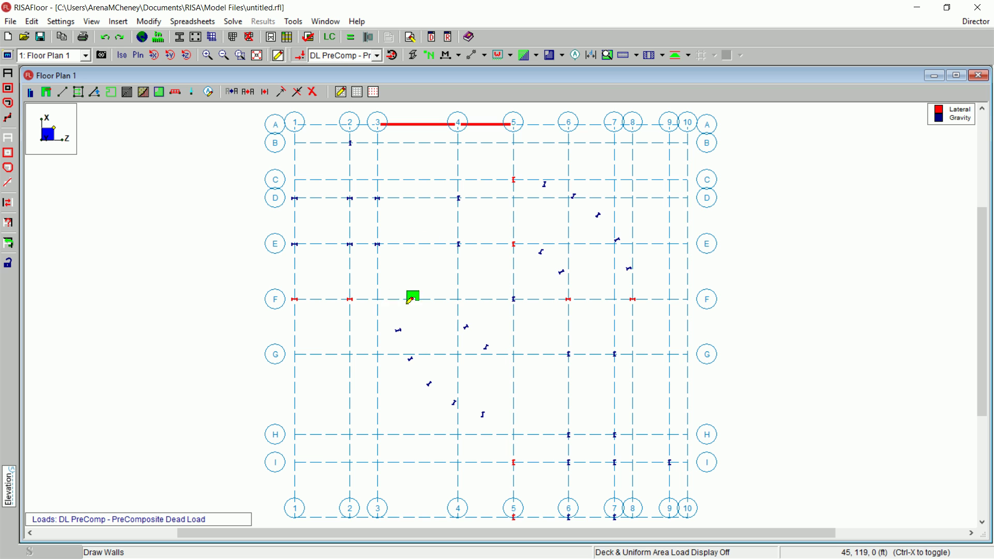
click(458, 299)
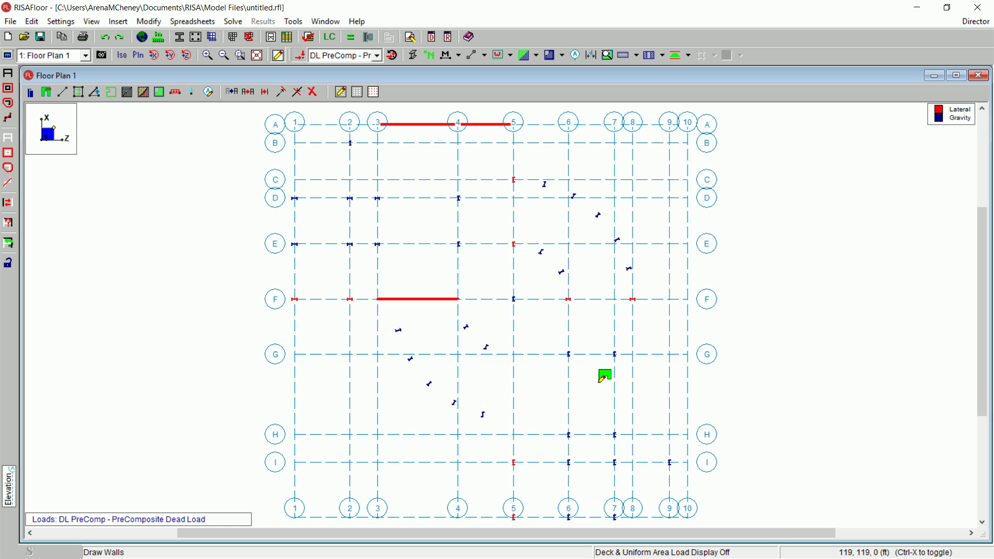
click(516, 357)
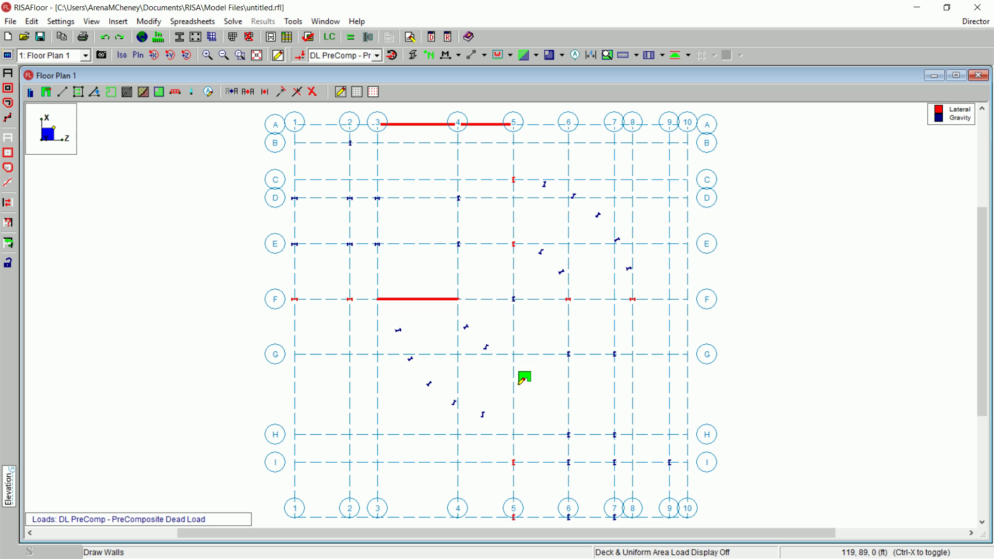
click(515, 434)
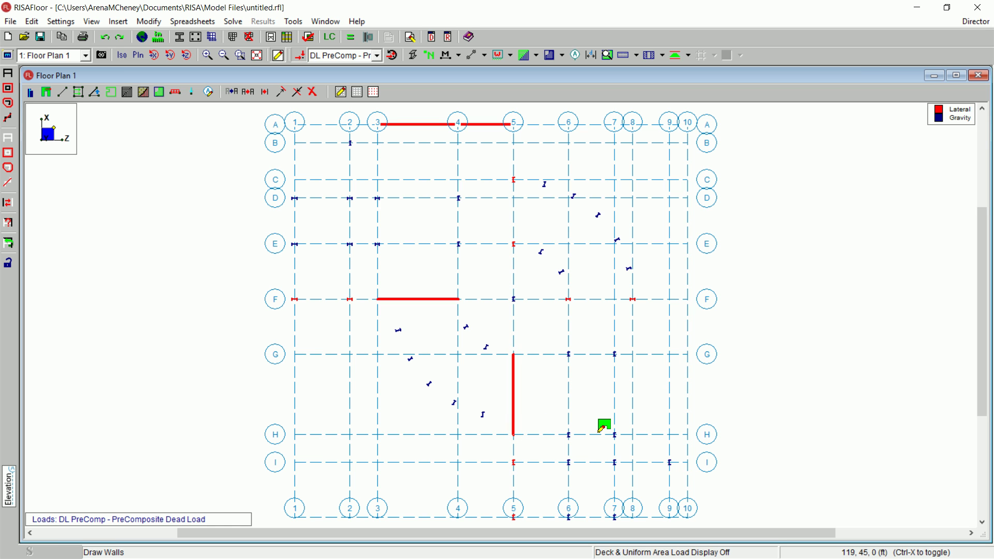
click(689, 304)
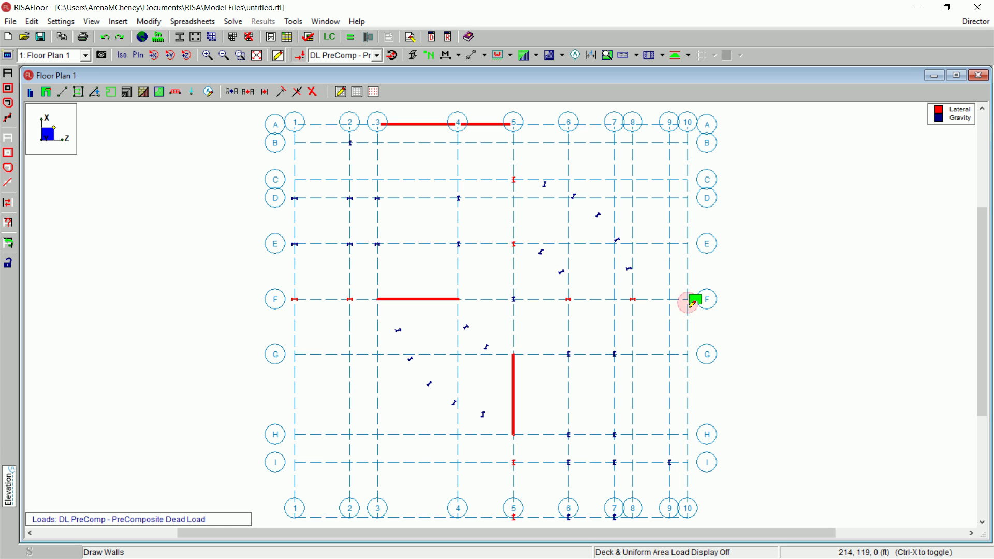
click(692, 436)
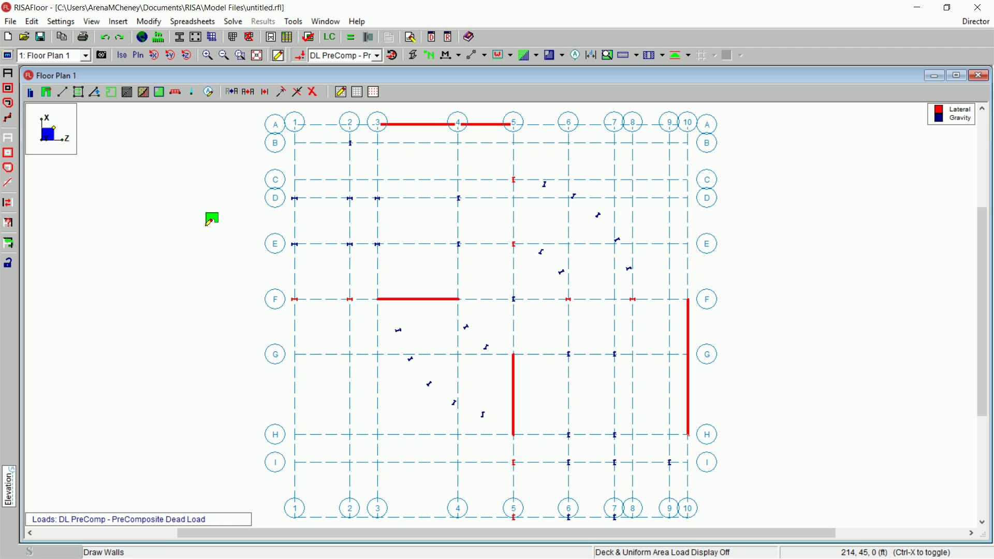
right_click(208, 221)
Step: Open the grid A wall panel for editing, turn off its rendering, and set drawing grid increments to 23,3,3,20 ft horizontal and 7,5 ft vertical
double_click(419, 125)
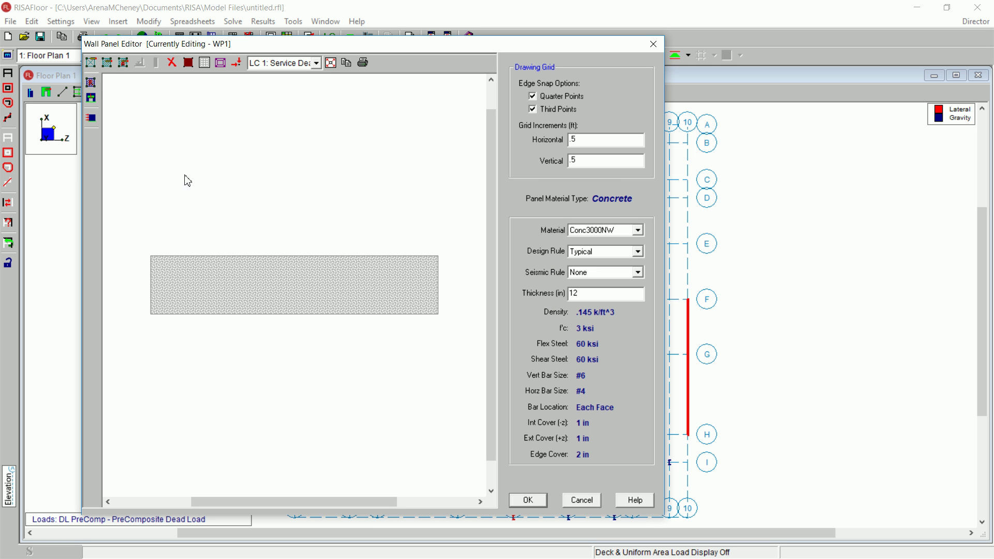
click(188, 62)
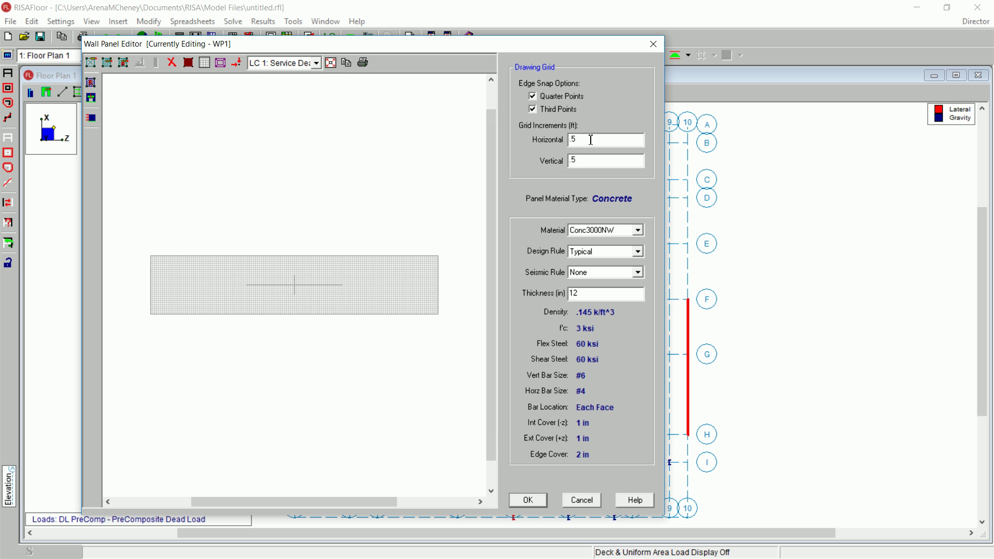
drag(586, 140, 538, 140)
text(23)
text(.)
text(3)
text(,3)
text(,20)
drag(597, 162, 508, 157)
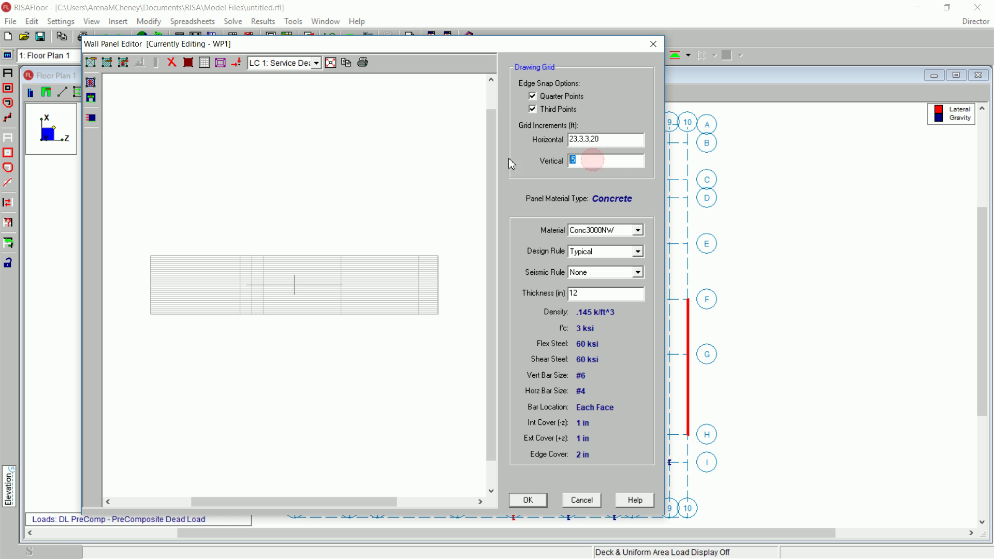
text(7,5)
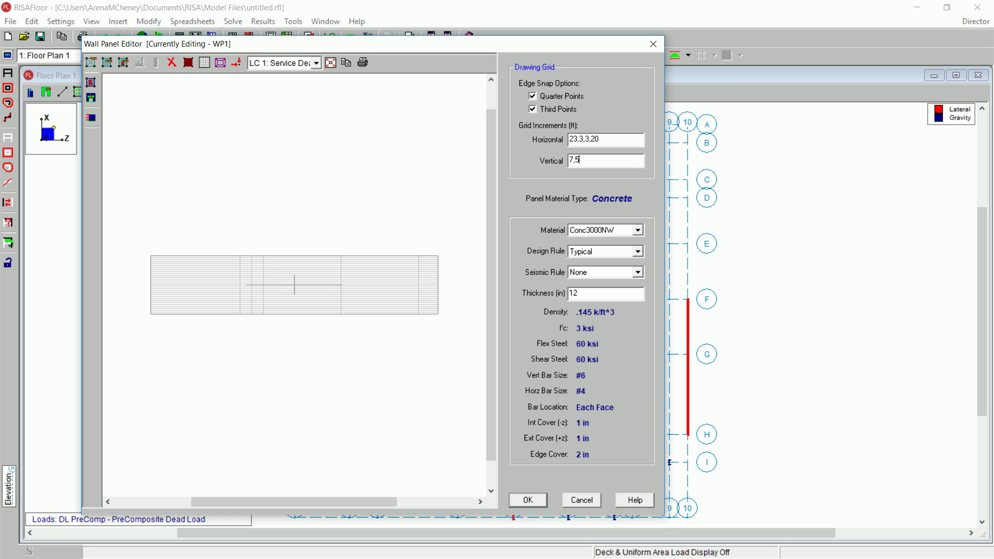
click(328, 195)
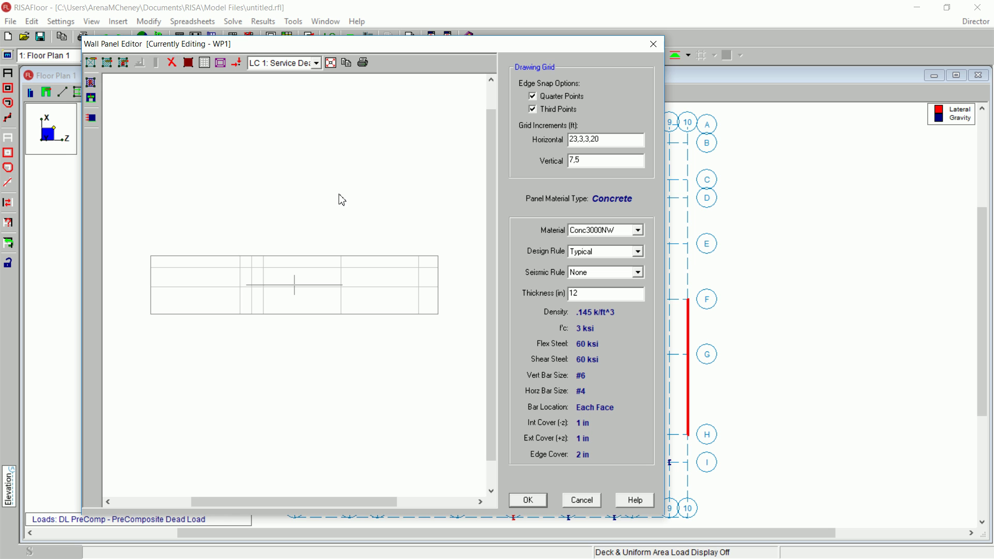
Step: Draw two openings at the wall panel's base: 3 x 7 ft starting 23 ft along, and 20 x 12 ft starting 29 ft along
click(90, 62)
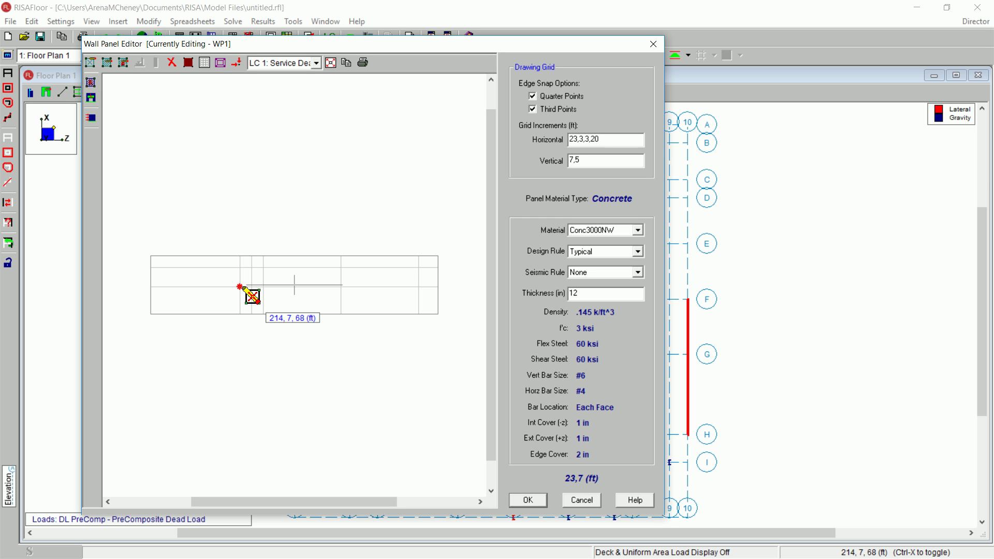
drag(239, 286, 251, 313)
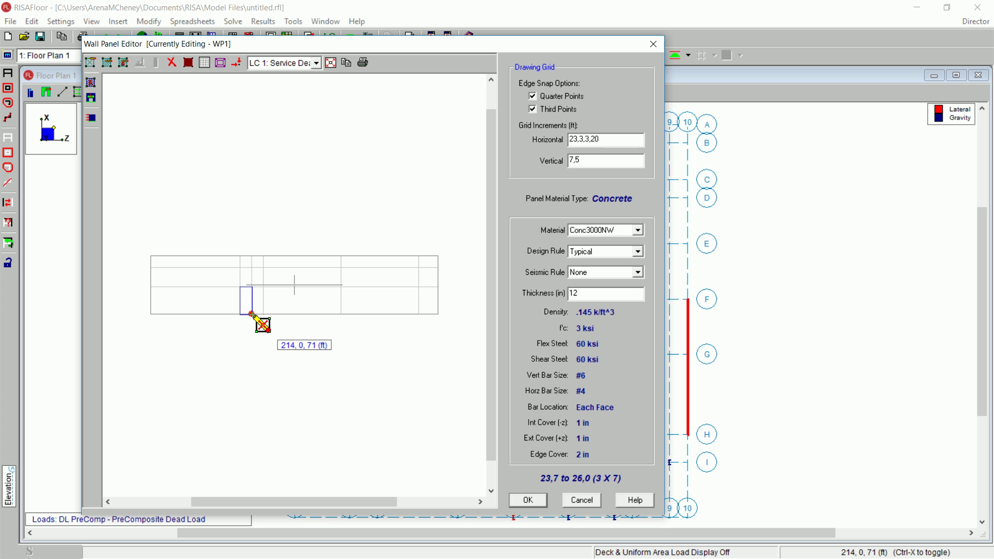
drag(251, 314, 251, 314)
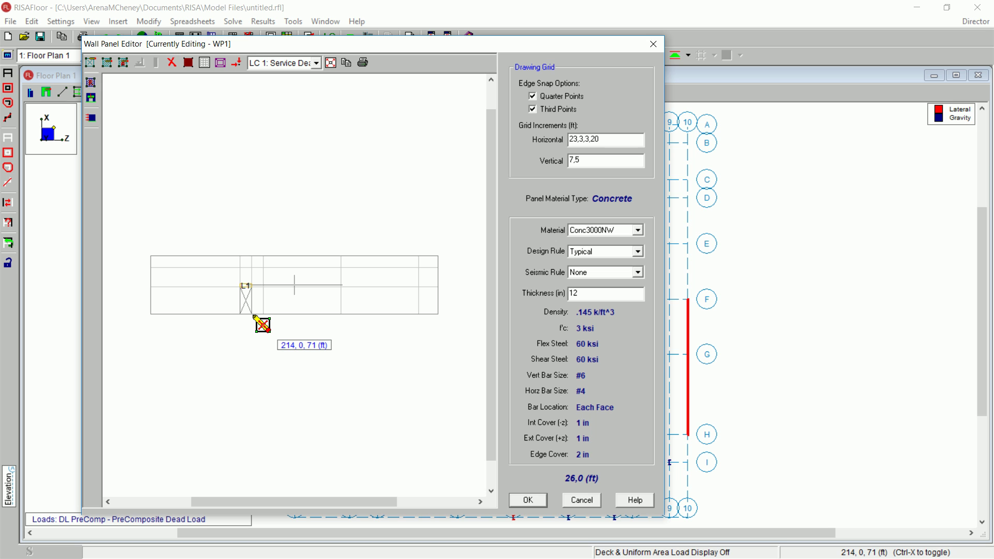
click(253, 315)
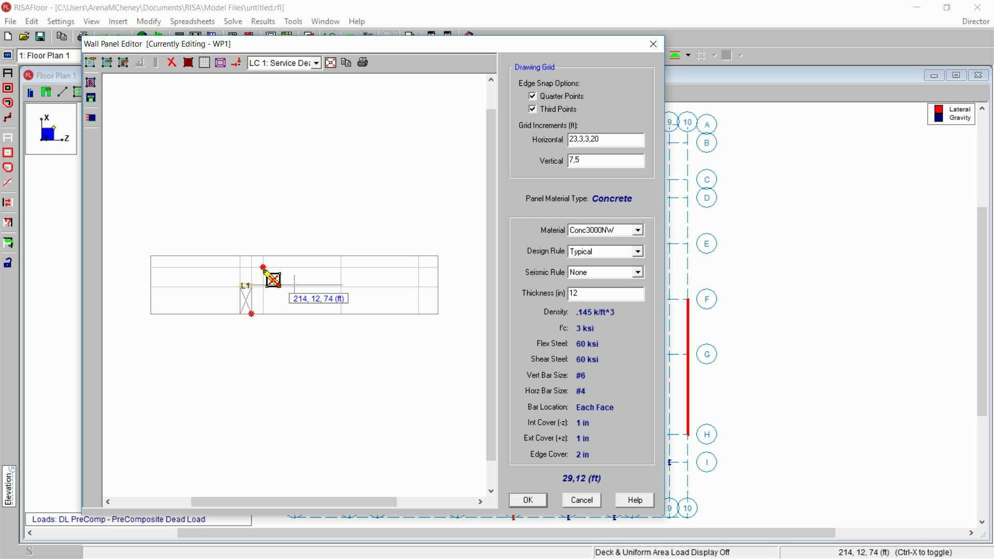
click(264, 268)
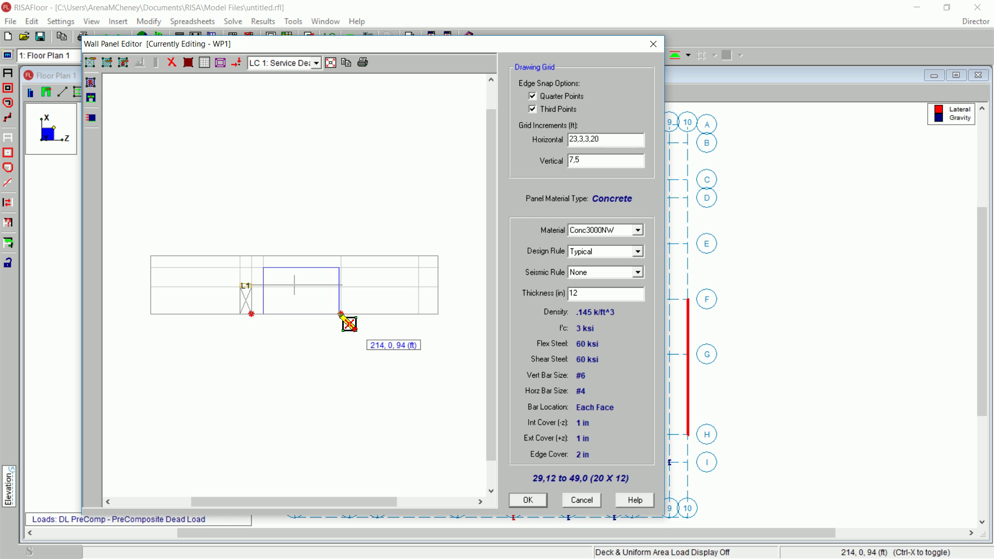
click(341, 314)
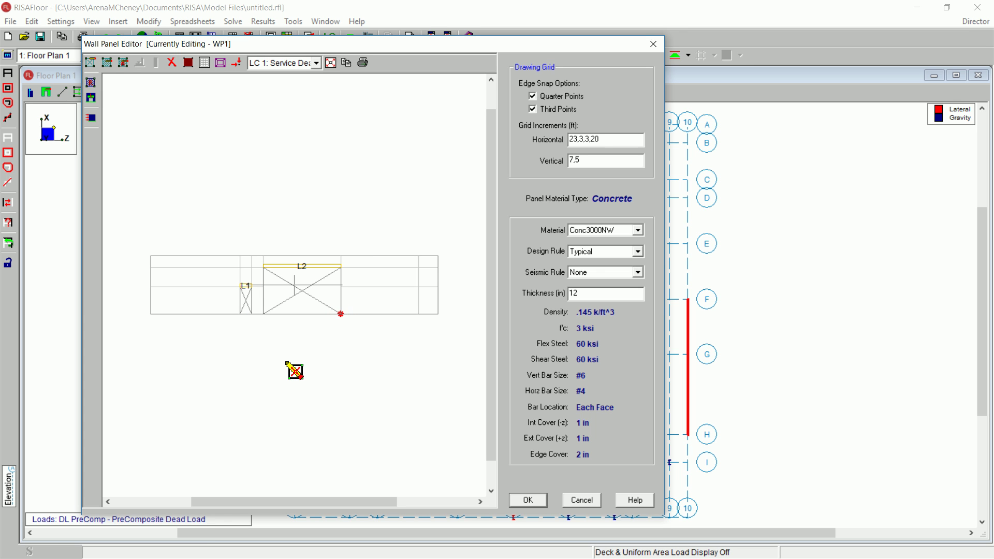
right_click(286, 363)
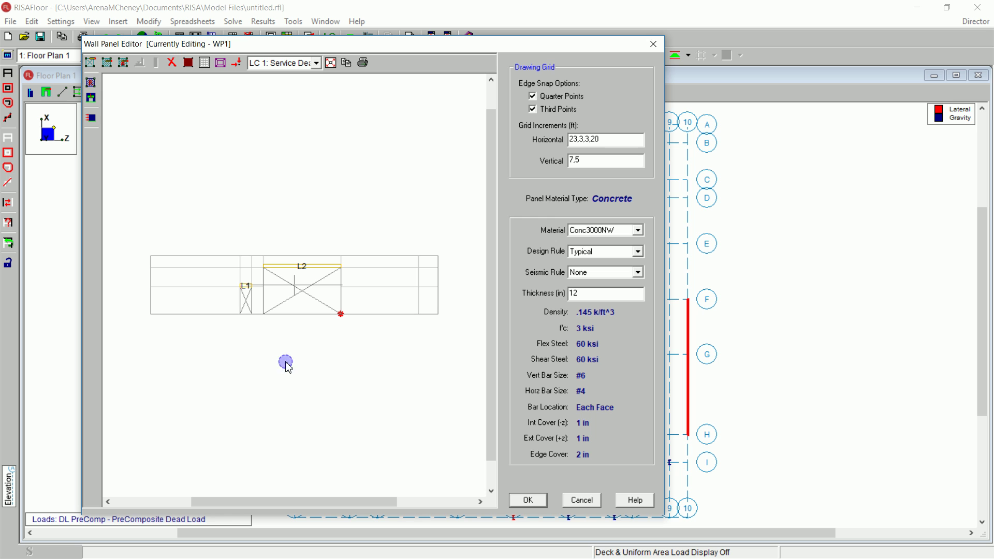
Step: Generate the wall regions automatically around the two openings and turn the panel rendering back on
click(123, 63)
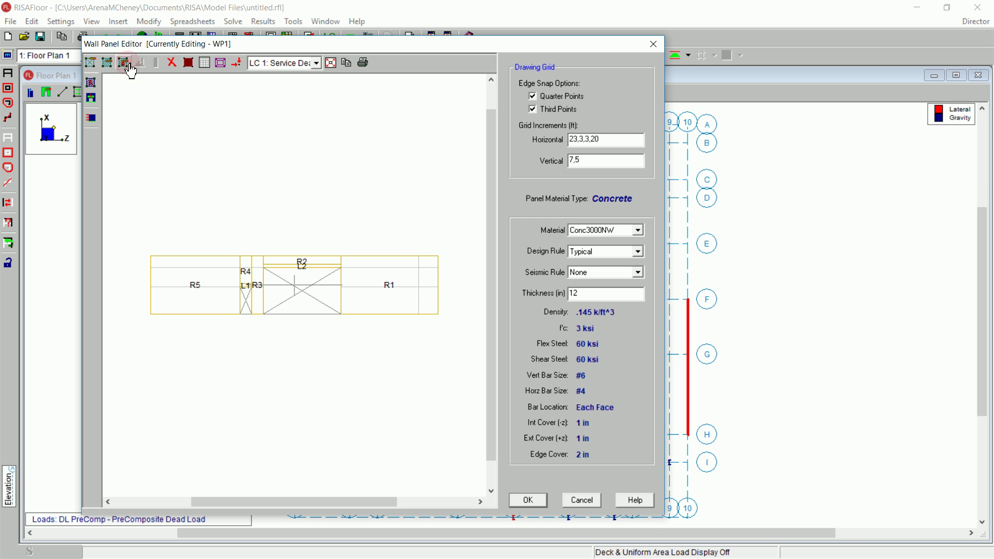
click(188, 65)
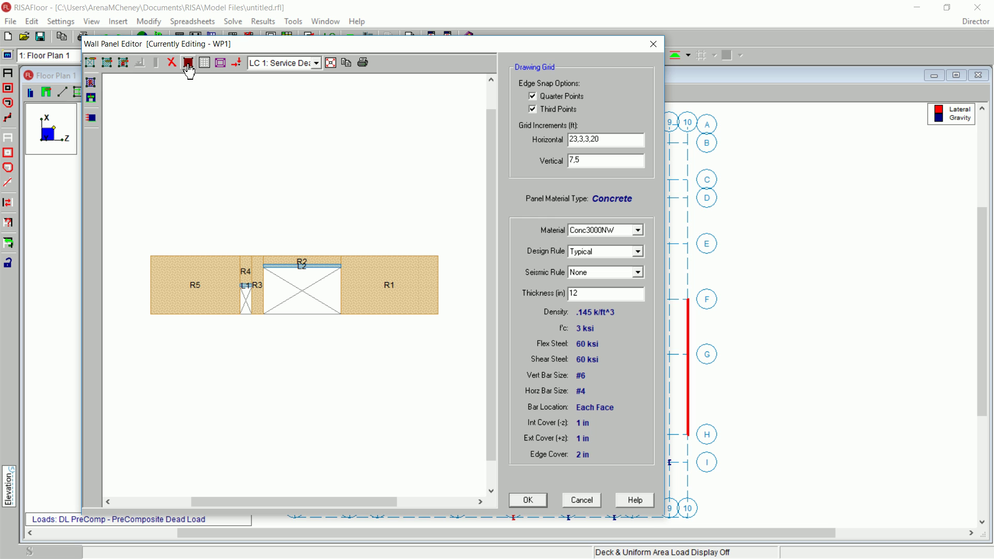